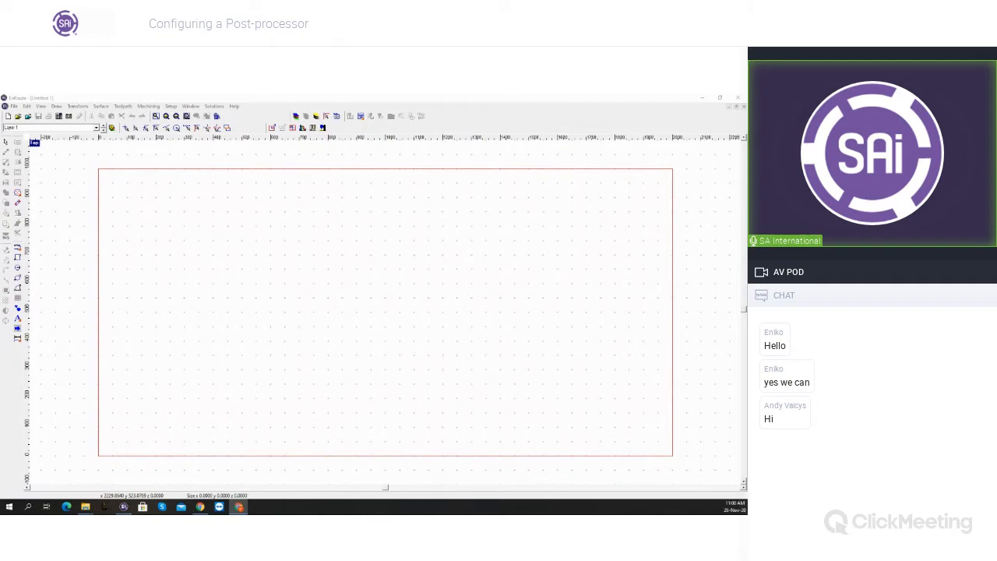
Open the machine setup to show the machine drivers
{"action": "left_click", "coordinate": [490, 264]}
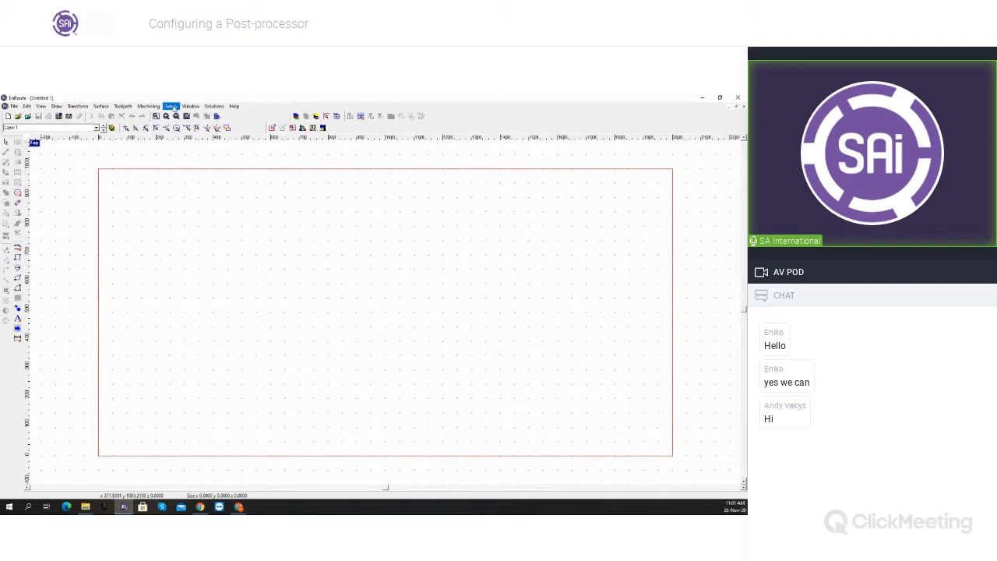
{"action": "left_click", "coordinate": [14, 106]}
{"action": "left_click", "coordinate": [246, 99]}
{"action": "left_click", "coordinate": [171, 106]}
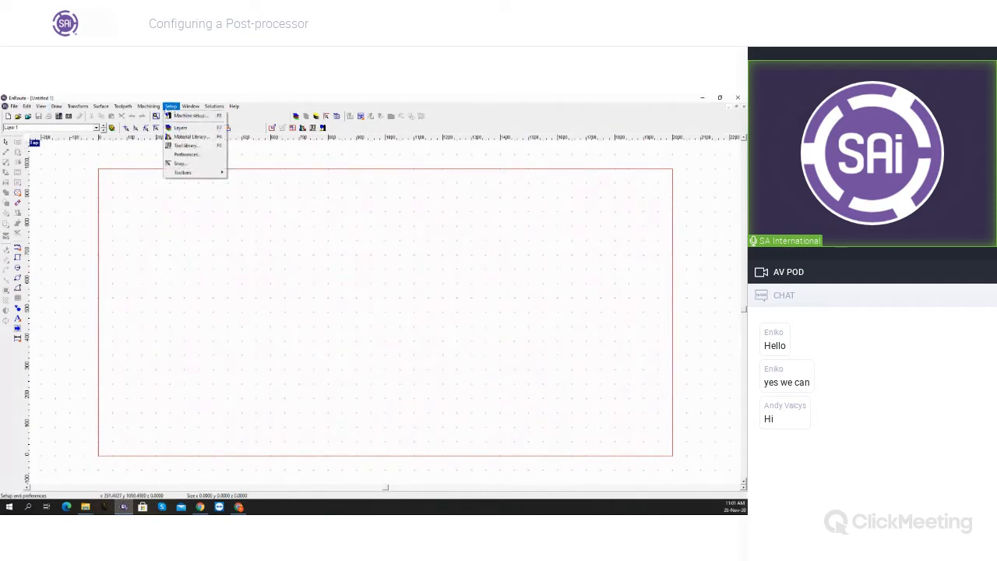
{"action": "left_click", "coordinate": [182, 117]}
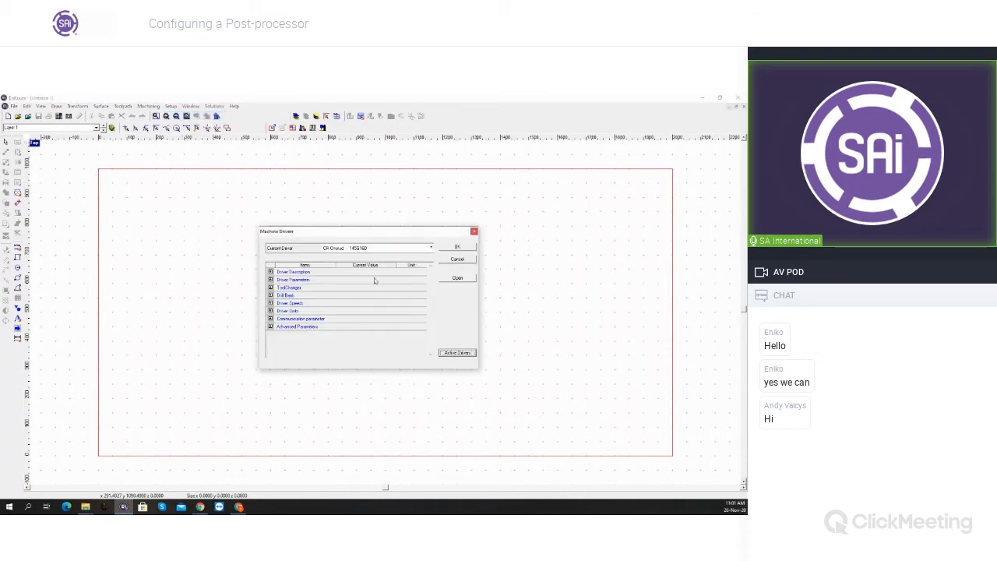
Check which driver is current and view its driver description
{"action": "left_click_drag", "start_coordinate": [377, 247], "coordinate": [268, 244]}
{"action": "left_click", "coordinate": [369, 249]}
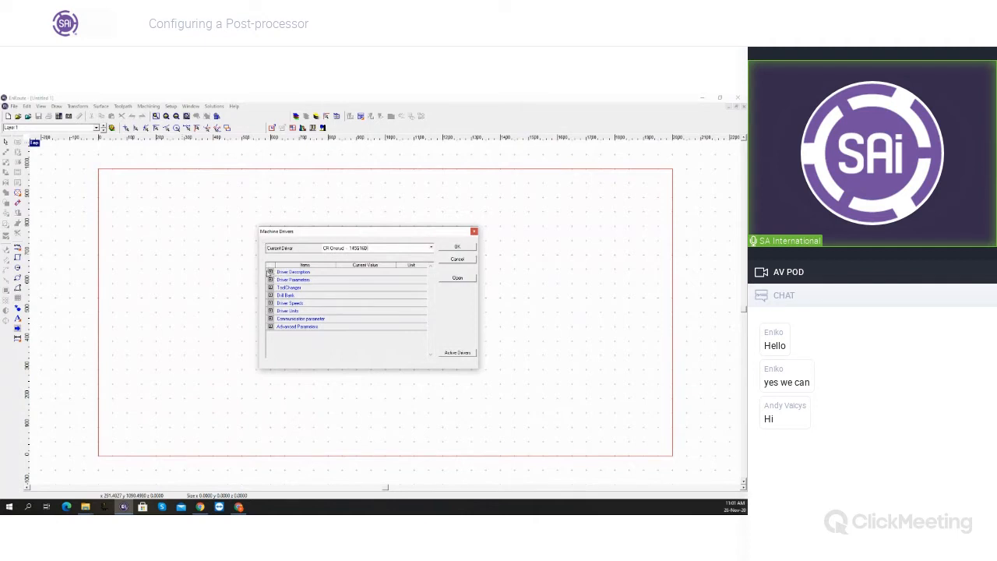
{"action": "left_click", "coordinate": [270, 272]}
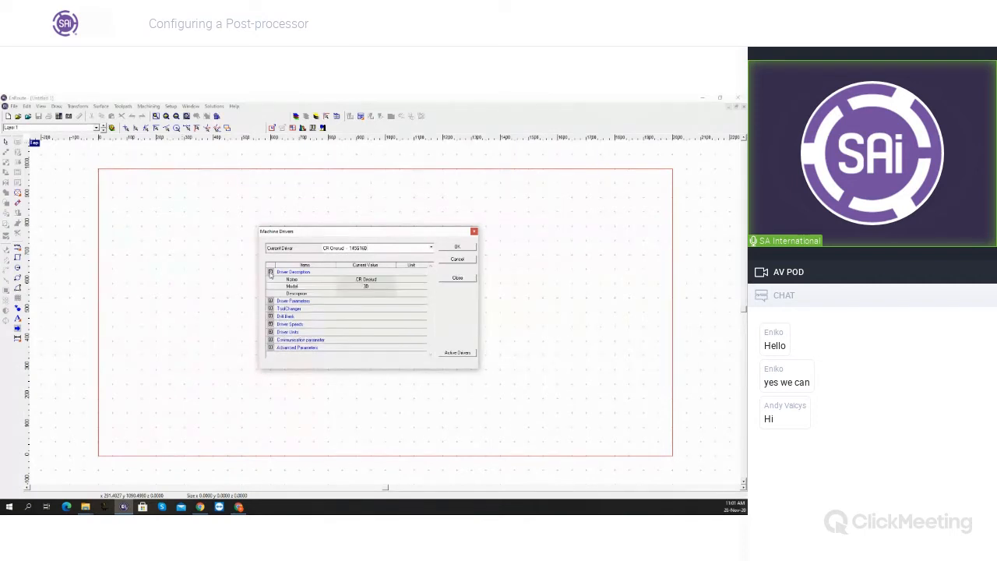
{"action": "left_click", "coordinate": [270, 272]}
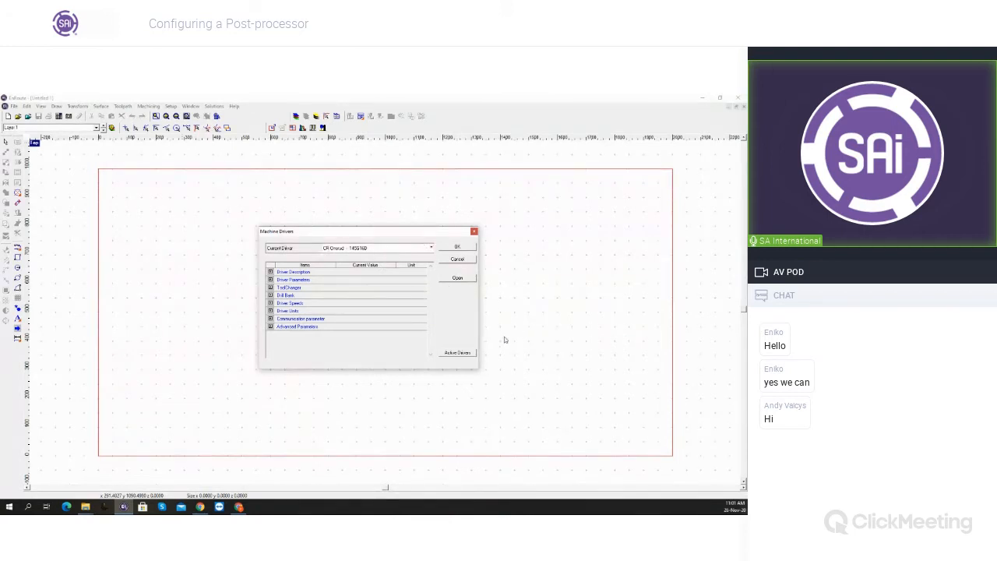
Find the manufacturer SCM in the active drivers setup and add its Morbidelli driver to the active drivers
{"action": "left_click", "coordinate": [459, 355]}
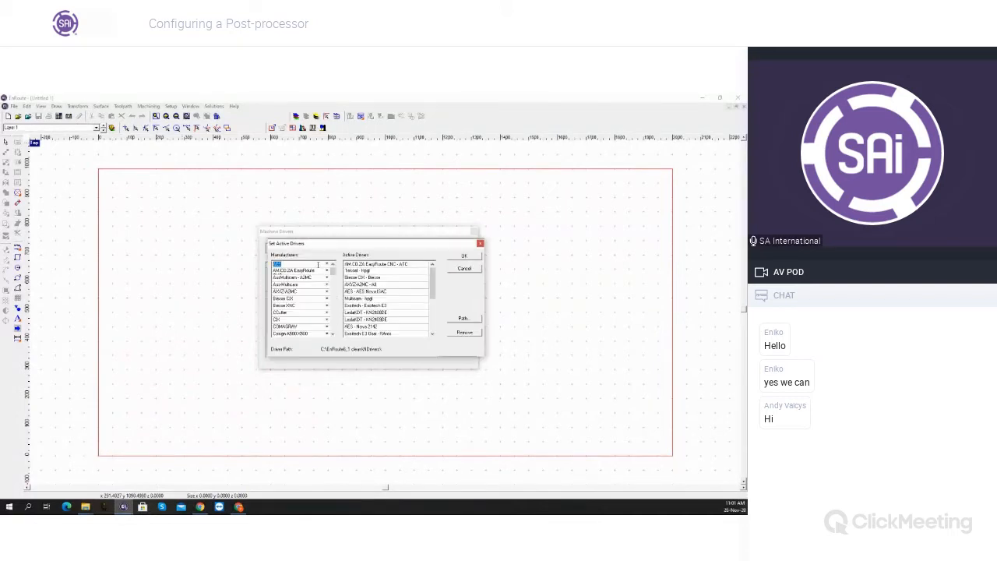
{"action": "left_click_drag", "start_coordinate": [333, 273], "coordinate": [333, 288]}
{"action": "scroll", "coordinate": [323, 300], "scroll_direction": "down", "scroll_amount": 4}
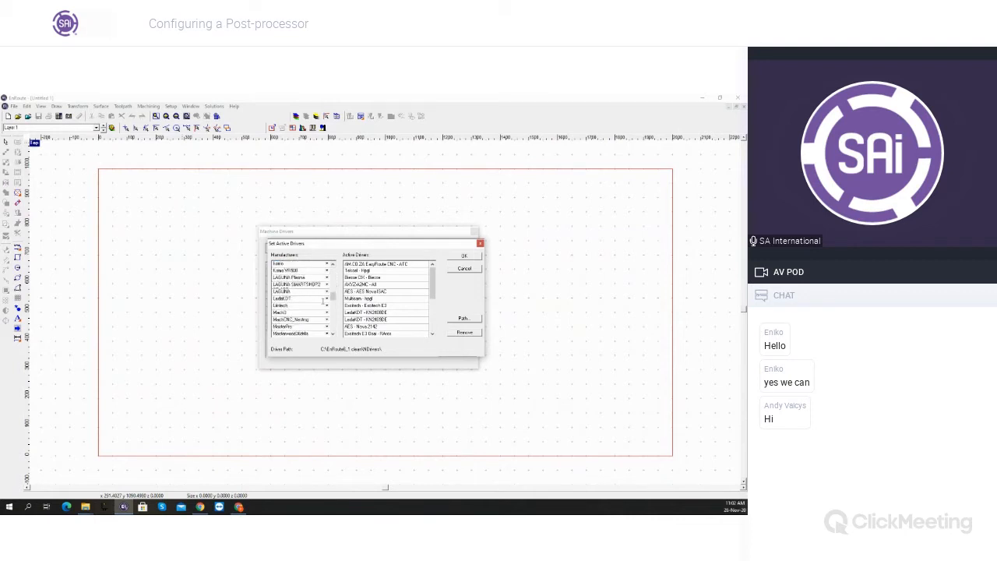
{"action": "scroll", "coordinate": [311, 292], "scroll_direction": "down", "scroll_amount": 6}
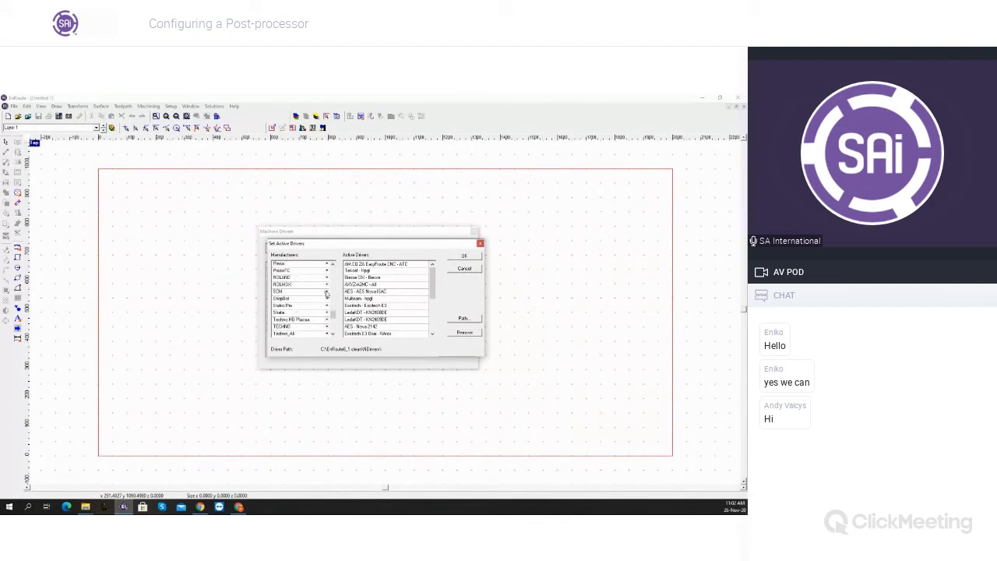
{"action": "left_click", "coordinate": [327, 291]}
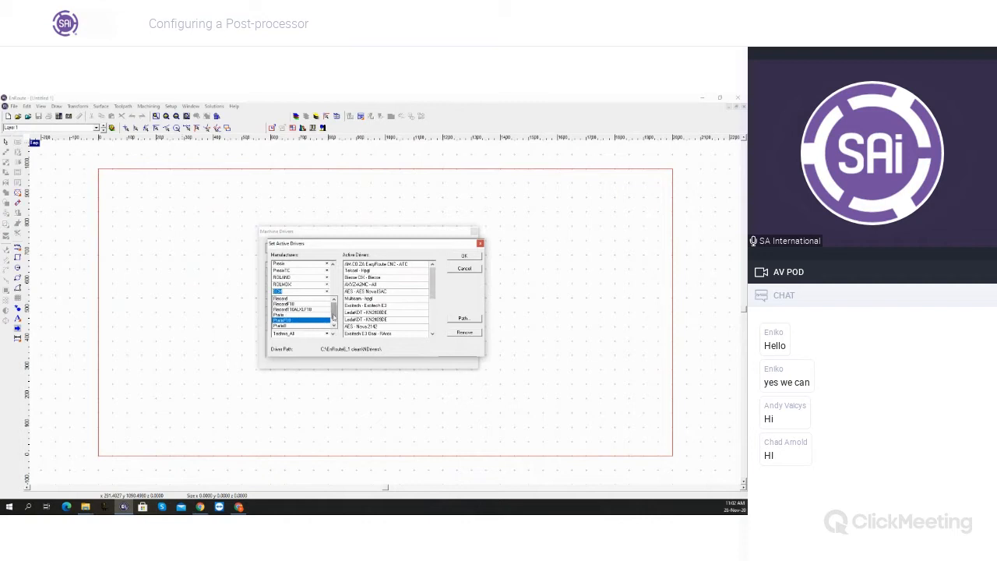
{"action": "left_click_drag", "start_coordinate": [333, 316], "coordinate": [334, 321]}
{"action": "left_click", "coordinate": [311, 325]}
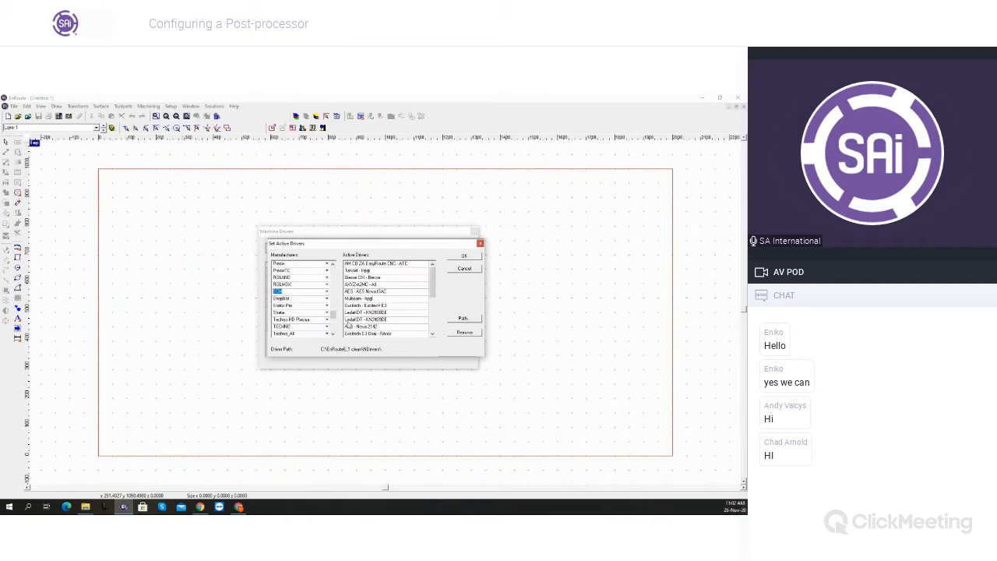
Review the list of active drivers, select the CR Onsrud entry and confirm the active driver setup
{"action": "left_click_drag", "start_coordinate": [432, 282], "coordinate": [432, 318]}
{"action": "left_click", "coordinate": [378, 328]}
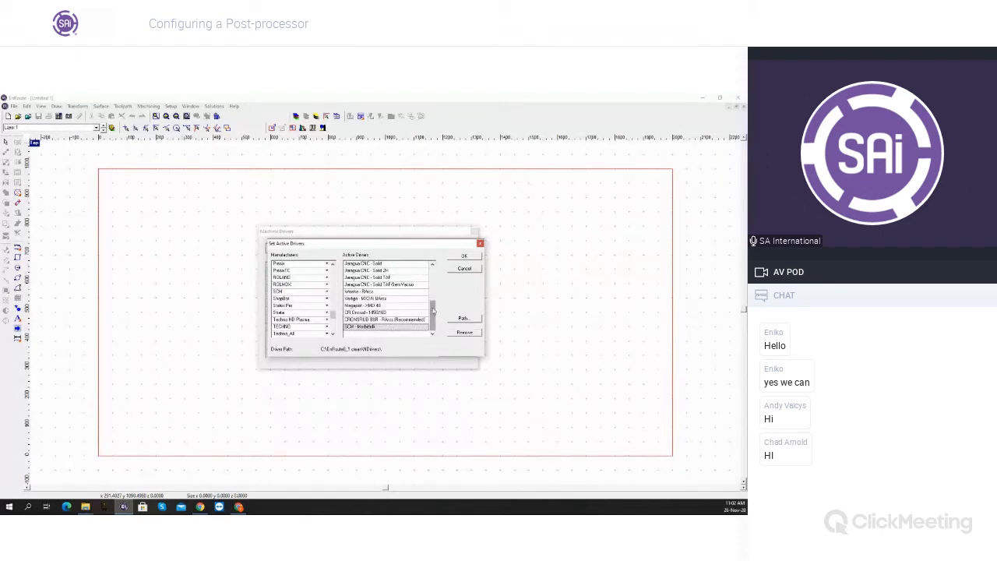
{"action": "left_click_drag", "start_coordinate": [433, 312], "coordinate": [433, 279]}
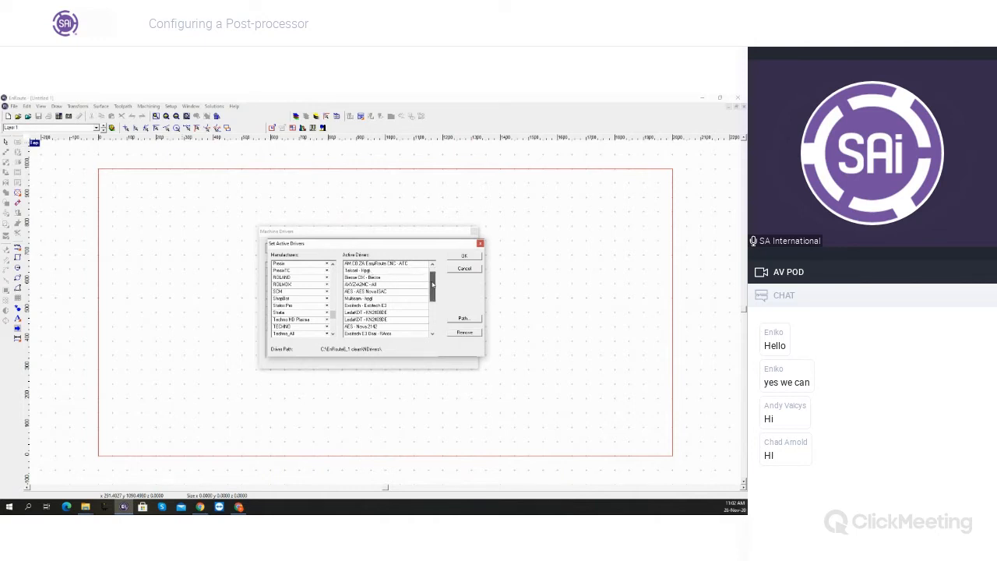
{"action": "left_click_drag", "start_coordinate": [433, 284], "coordinate": [432, 319]}
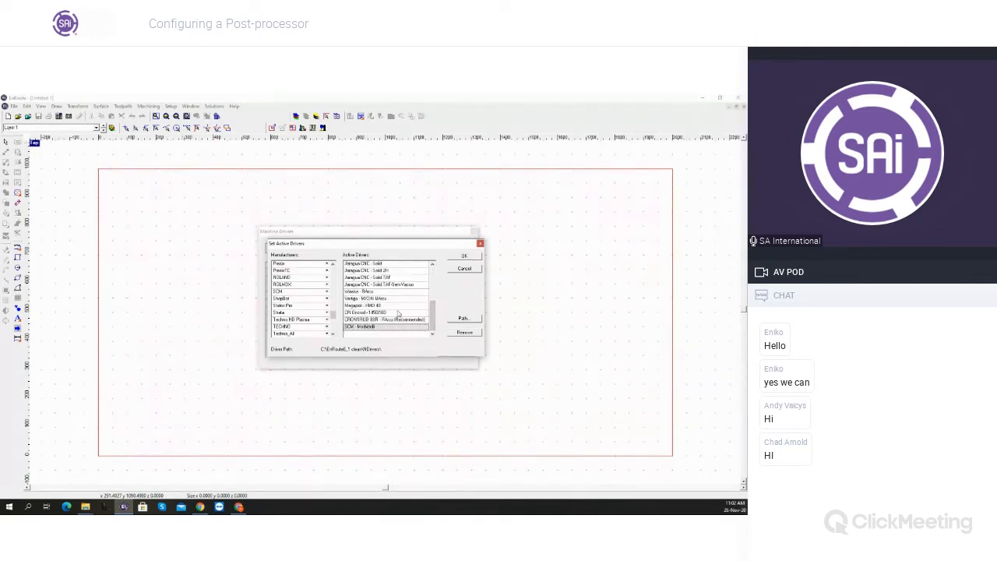
{"action": "left_click", "coordinate": [398, 313]}
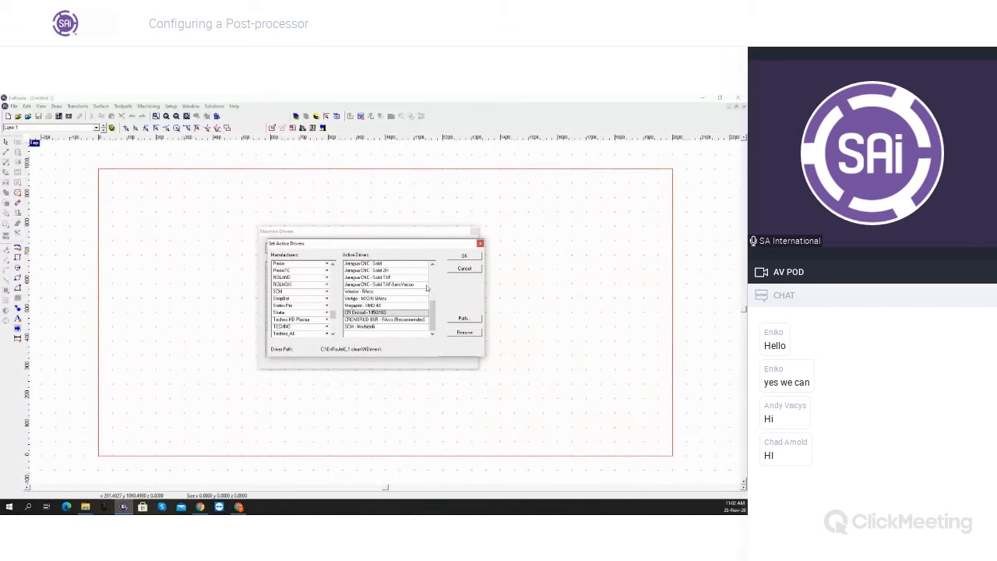
{"action": "left_click", "coordinate": [464, 256]}
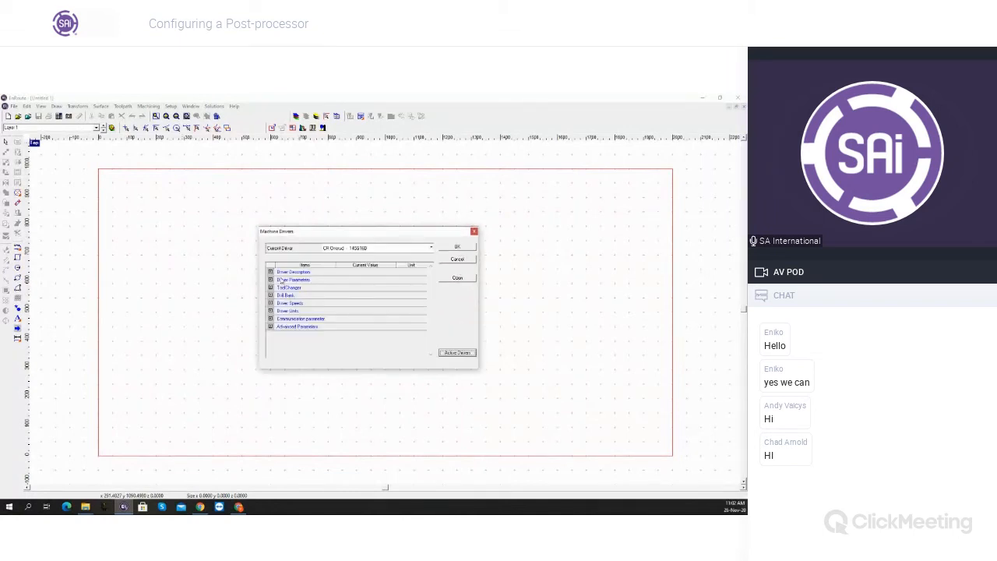
View the driver description again, collapse it and expand the driver parameters
{"action": "double_click", "coordinate": [278, 271]}
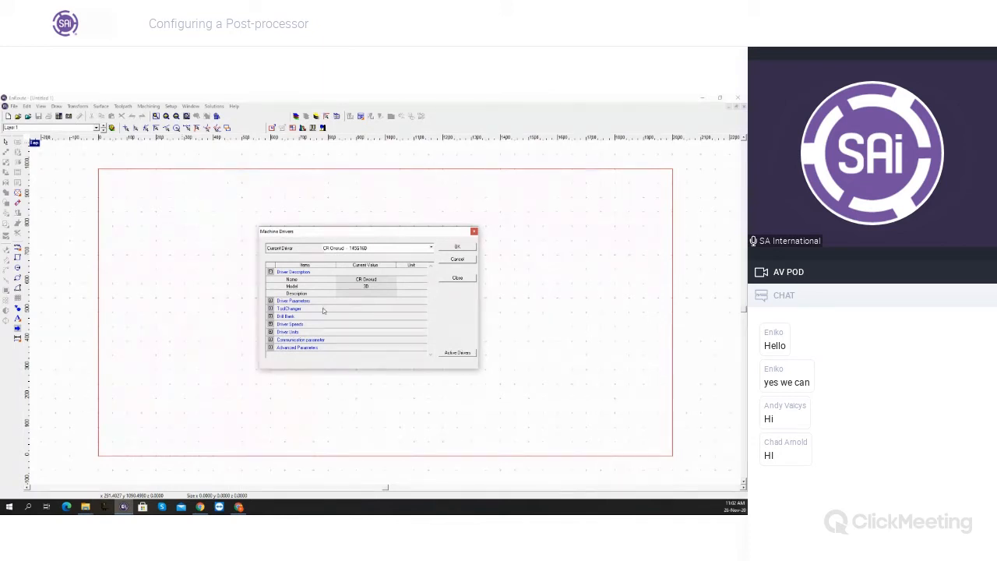
{"action": "left_click", "coordinate": [270, 271]}
{"action": "left_click", "coordinate": [270, 279]}
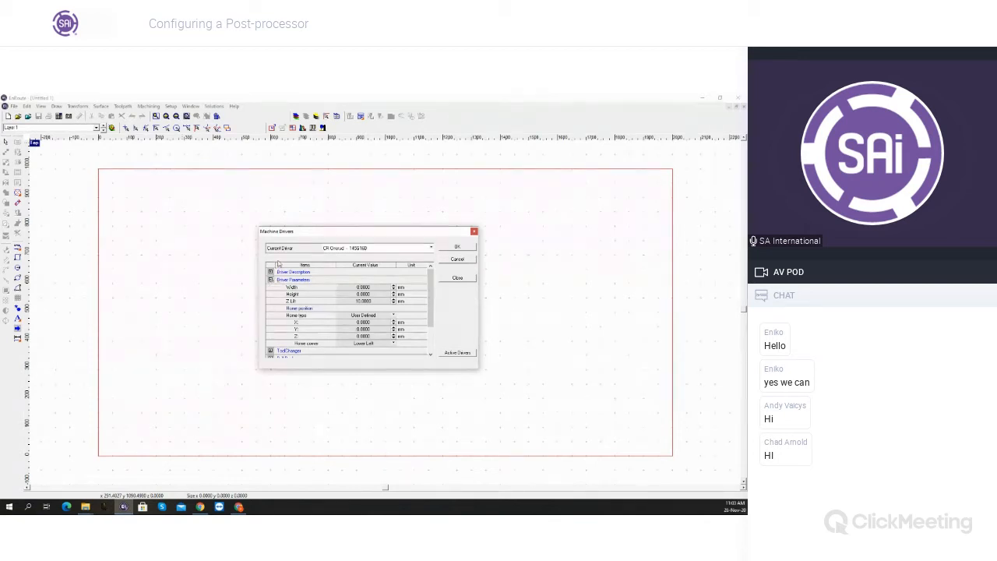
Examine the width, height, Z lift and home type parameters of the CR Onsrud driver and close the setup
{"action": "left_click", "coordinate": [363, 287]}
{"action": "key", "text": "Tab"}
{"action": "left_click", "coordinate": [380, 287]}
{"action": "left_click", "coordinate": [380, 293]}
{"action": "scroll", "coordinate": [347, 308], "scroll_direction": "down", "scroll_amount": 1}
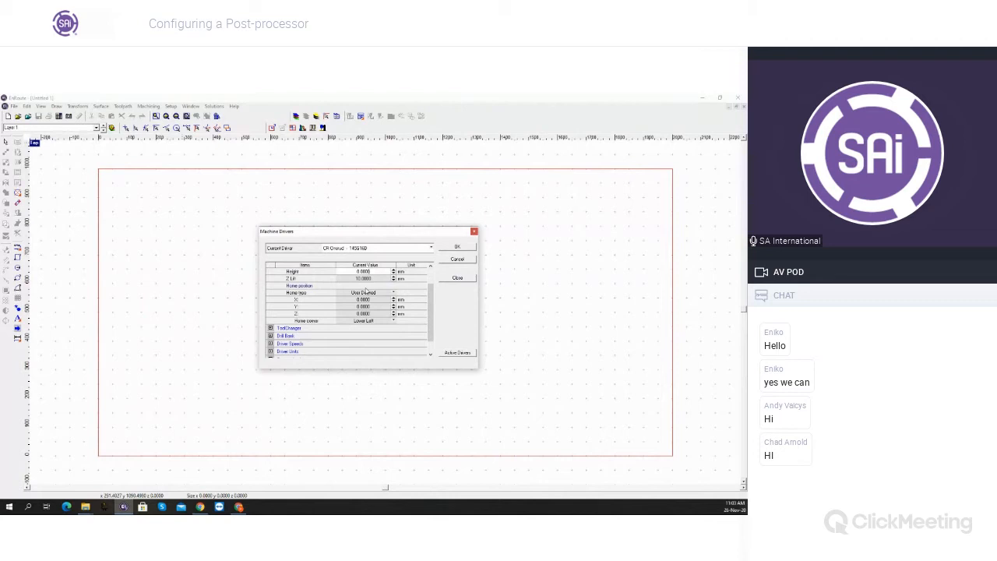
{"action": "left_click", "coordinate": [348, 278]}
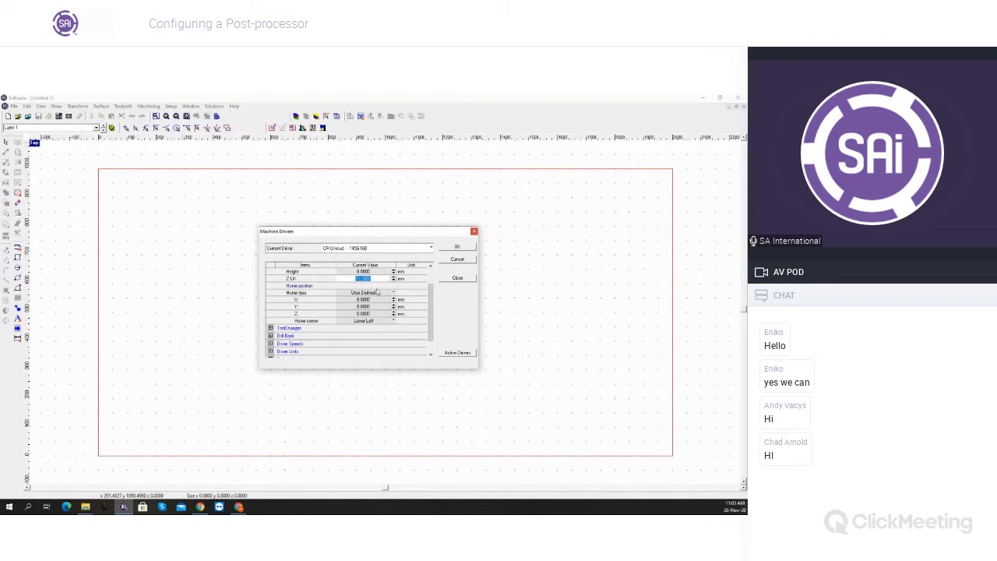
{"action": "scroll", "coordinate": [377, 293], "scroll_direction": "up", "scroll_amount": 1}
{"action": "double_click", "coordinate": [379, 301]}
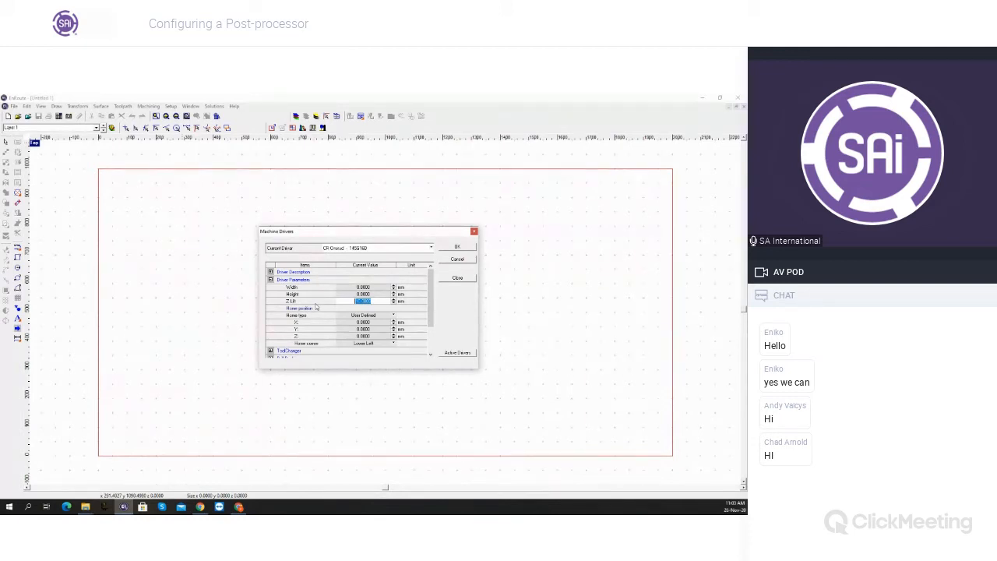
{"action": "left_click", "coordinate": [393, 315]}
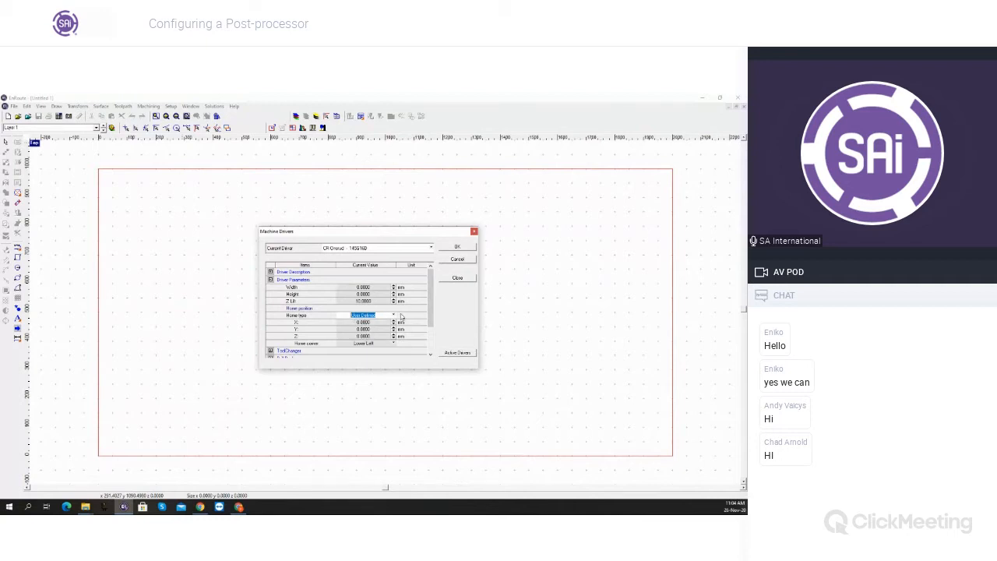
{"action": "left_click", "coordinate": [454, 248]}
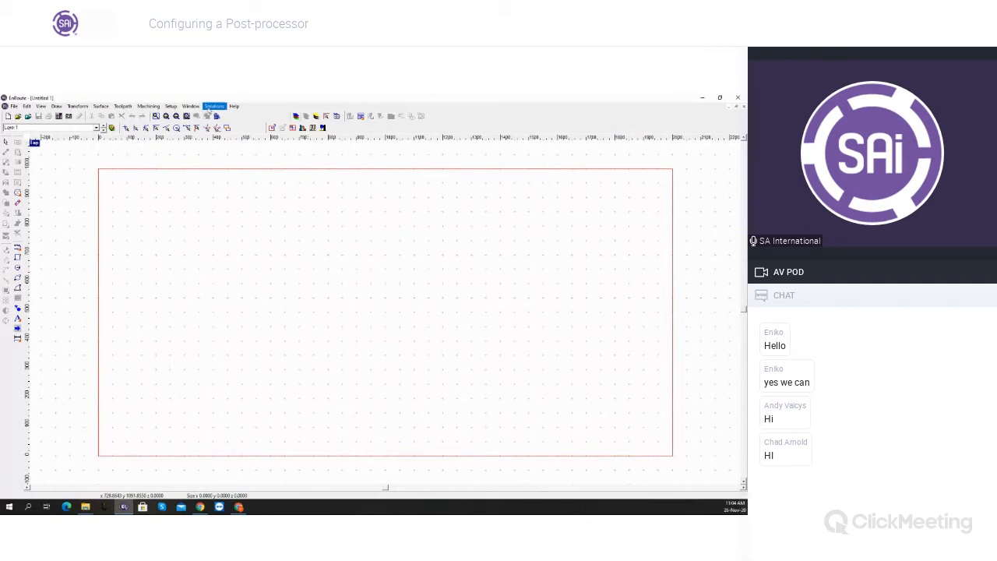
Reopen the machine setup and choose User Defined as the home type in the driver parameters
{"action": "left_click", "coordinate": [170, 106]}
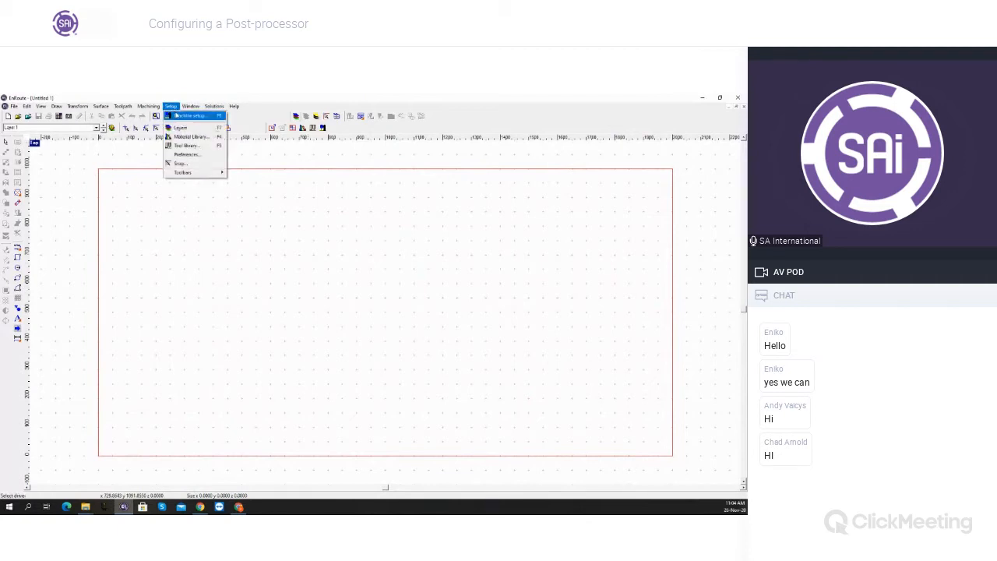
{"action": "left_click", "coordinate": [187, 114]}
{"action": "left_click", "coordinate": [393, 315]}
{"action": "left_click", "coordinate": [366, 326]}
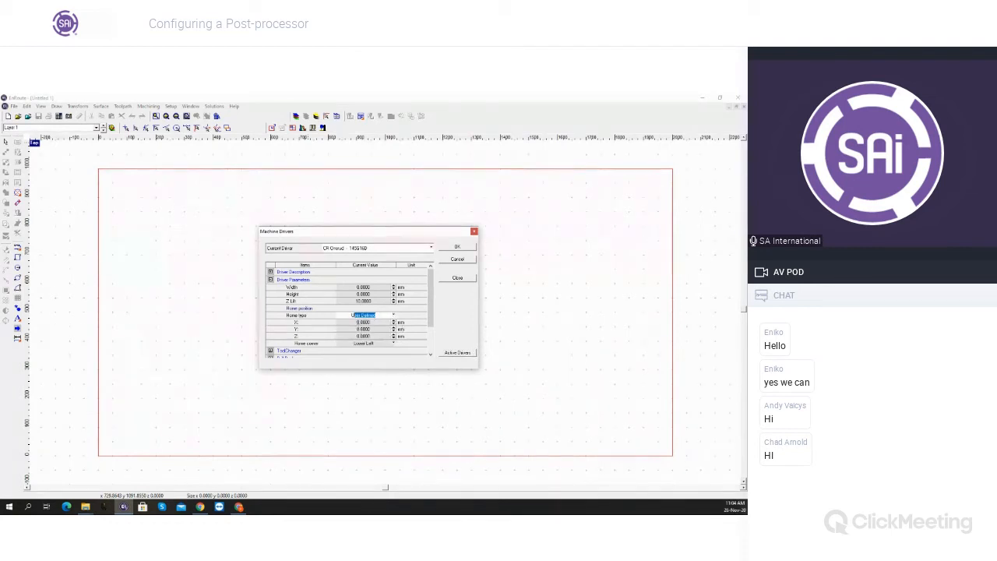
Expand the tool changer settings and collapse the driver parameters
{"action": "scroll", "coordinate": [349, 330], "scroll_direction": "down", "scroll_amount": 1}
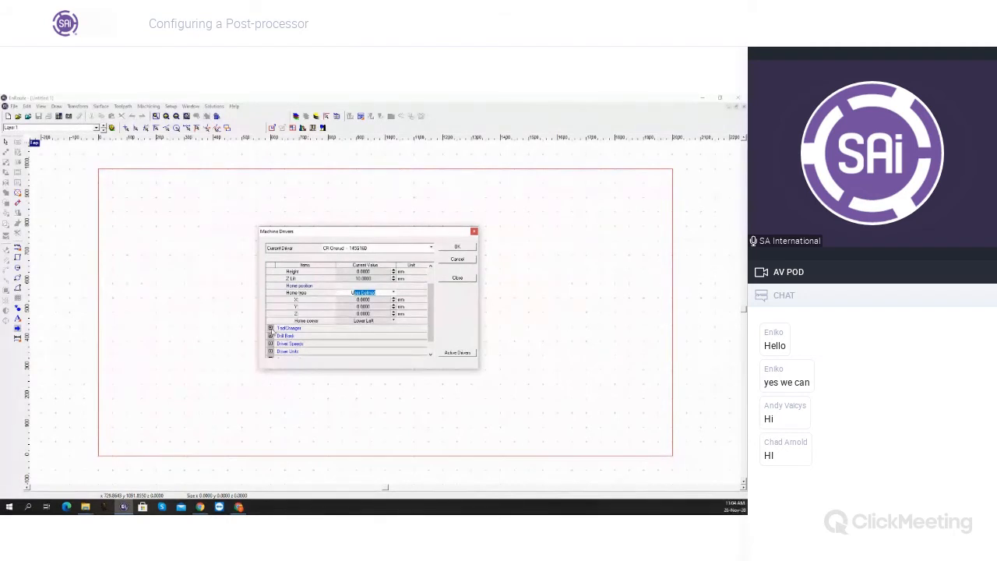
{"action": "left_click", "coordinate": [270, 328]}
{"action": "scroll", "coordinate": [288, 292], "scroll_direction": "up", "scroll_amount": 1}
{"action": "left_click", "coordinate": [270, 279]}
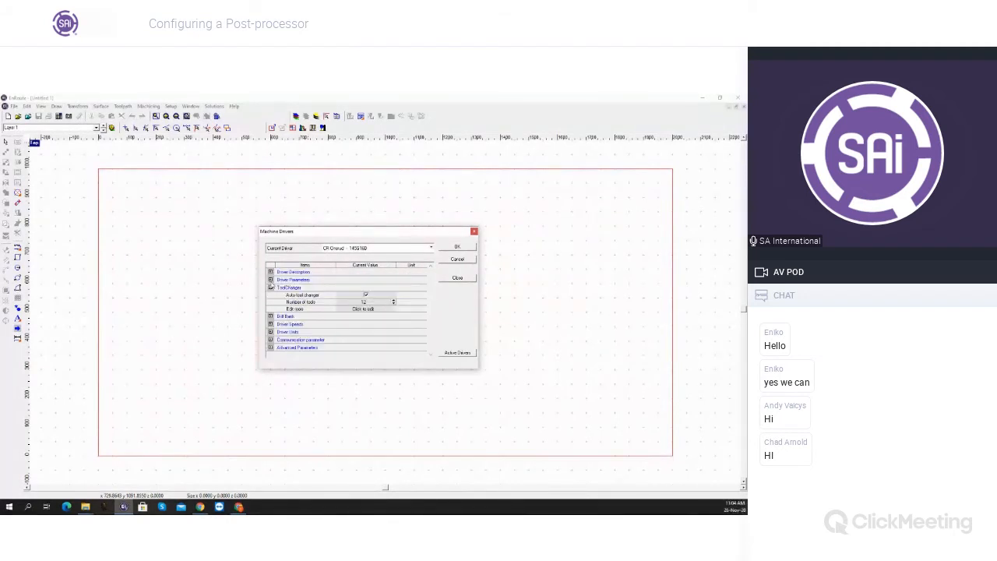
Turn the auto tool changer option off and back on
{"action": "left_click", "coordinate": [384, 300]}
{"action": "left_click", "coordinate": [366, 296]}
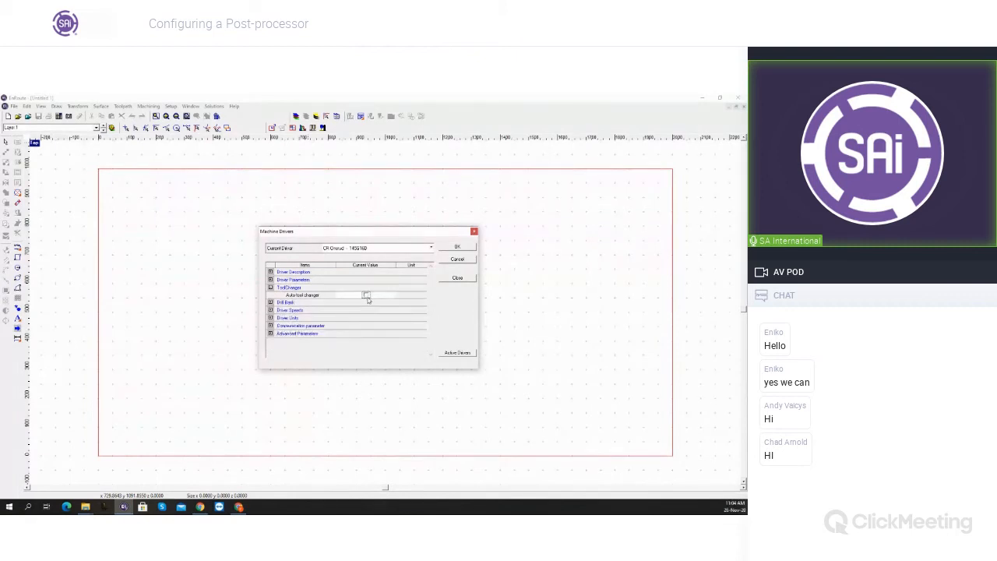
{"action": "left_click", "coordinate": [366, 296]}
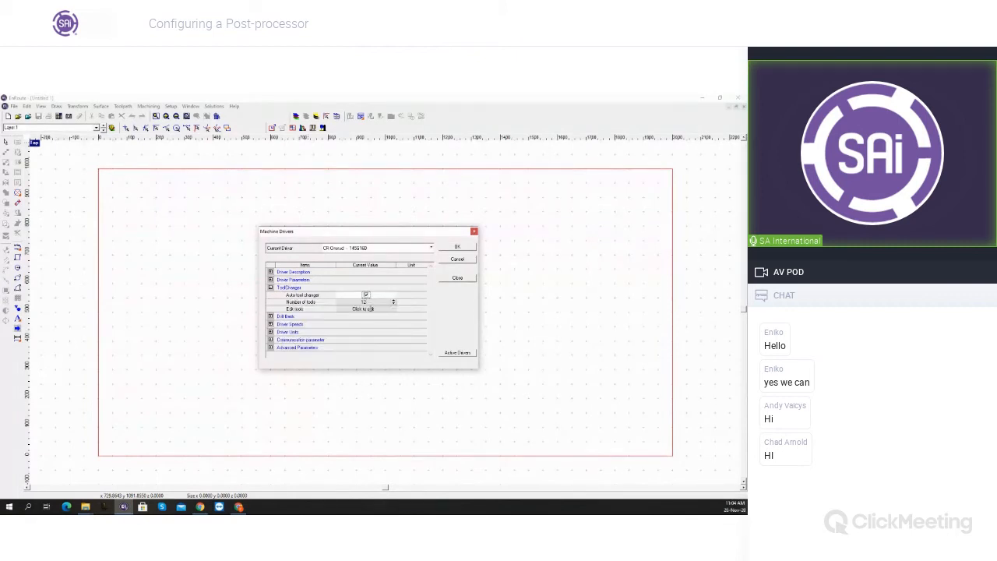
Assign Drill 3MM to position 1 in the tool changer definition and remove that tool position
{"action": "left_click", "coordinate": [363, 308]}
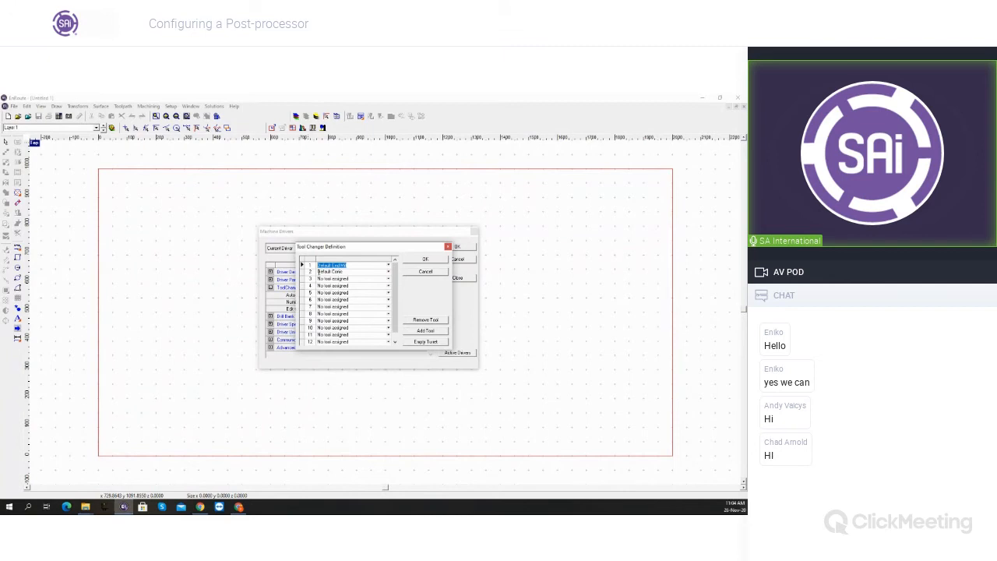
{"action": "left_click", "coordinate": [427, 272]}
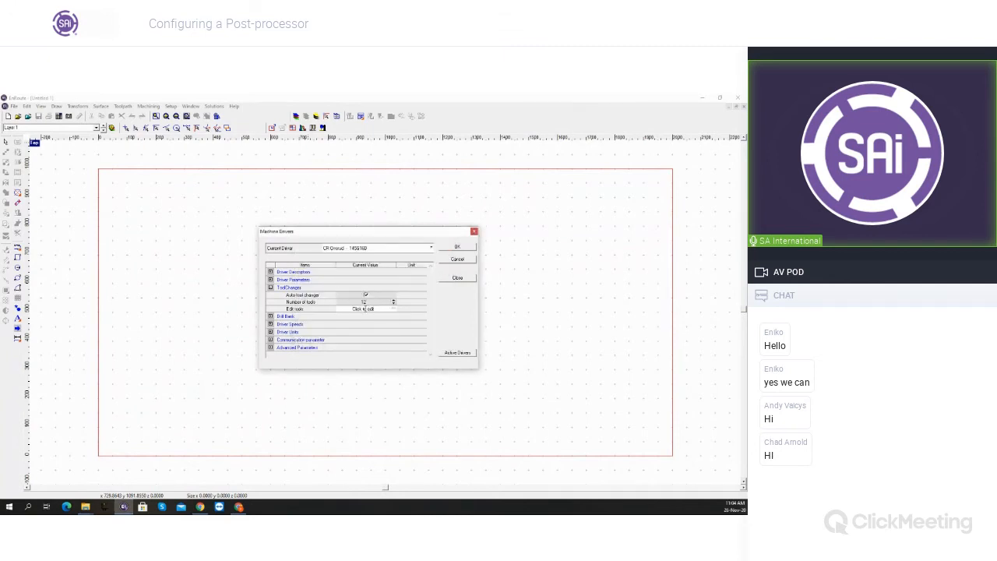
{"action": "left_click", "coordinate": [364, 308]}
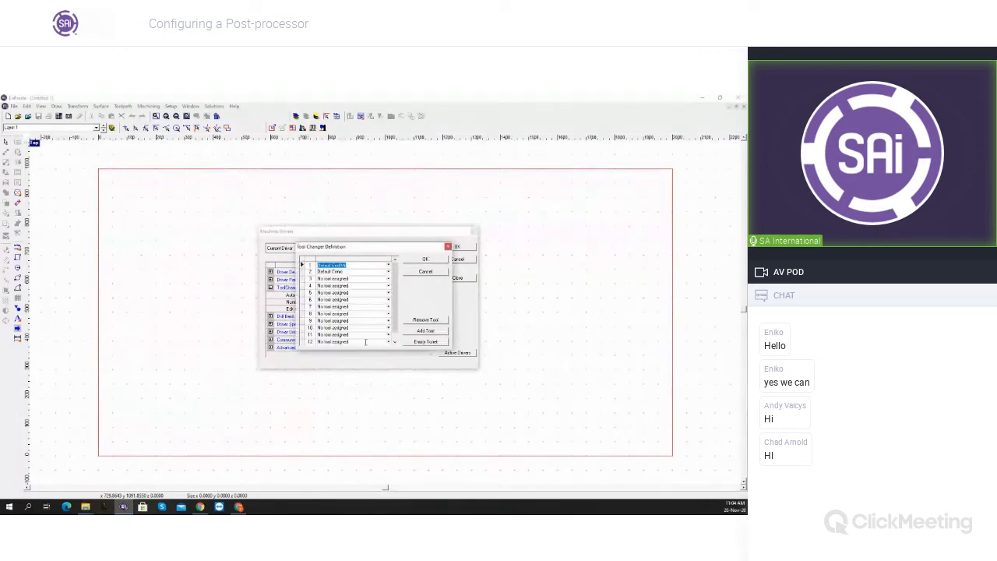
{"action": "left_click", "coordinate": [388, 265]}
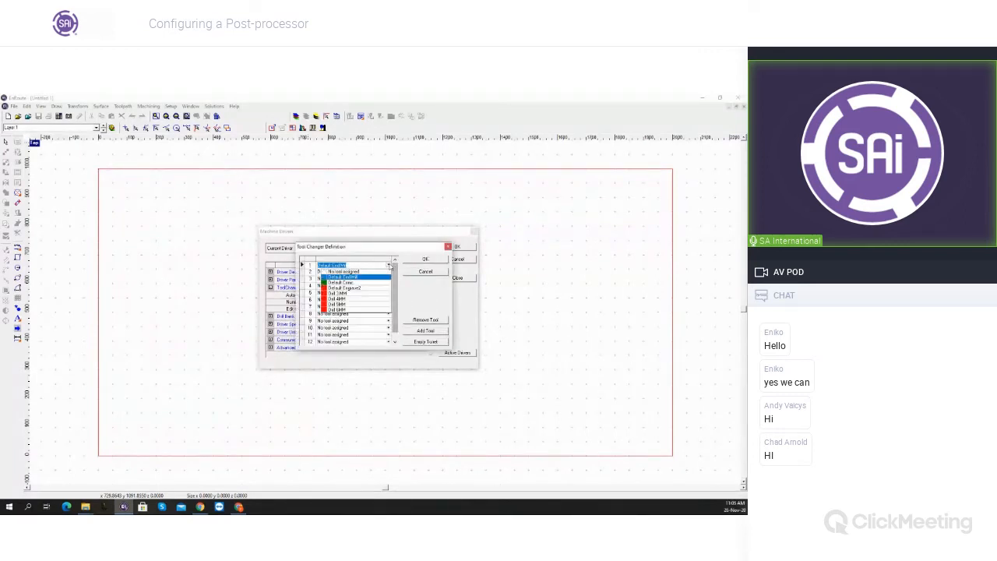
{"action": "left_click", "coordinate": [358, 293]}
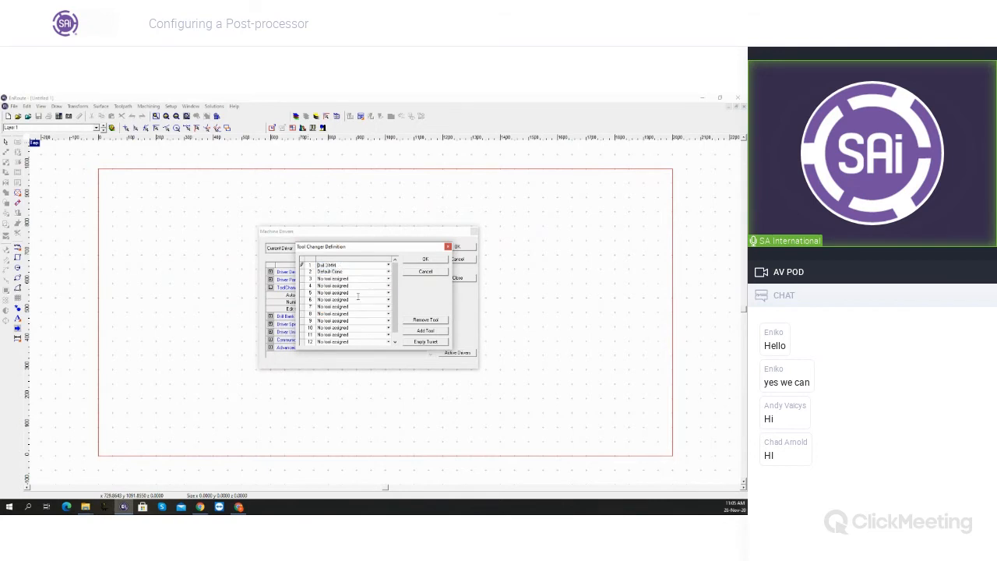
{"action": "left_click", "coordinate": [425, 319]}
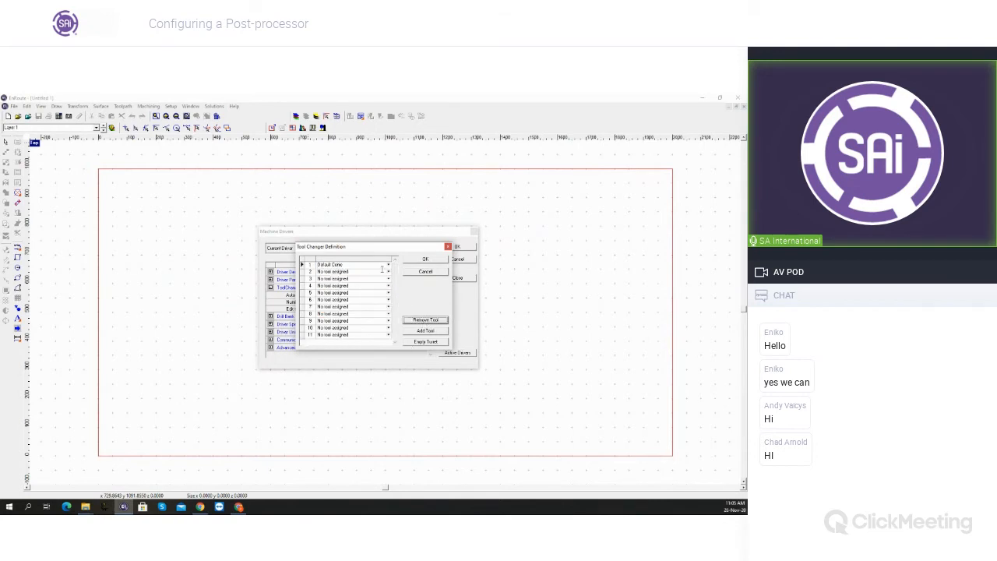
Remove tool position 11 from the tool changer definition, accept it, and set the number of tools to 12
{"action": "left_click", "coordinate": [365, 333]}
{"action": "left_click", "coordinate": [425, 321]}
{"action": "left_click", "coordinate": [428, 260]}
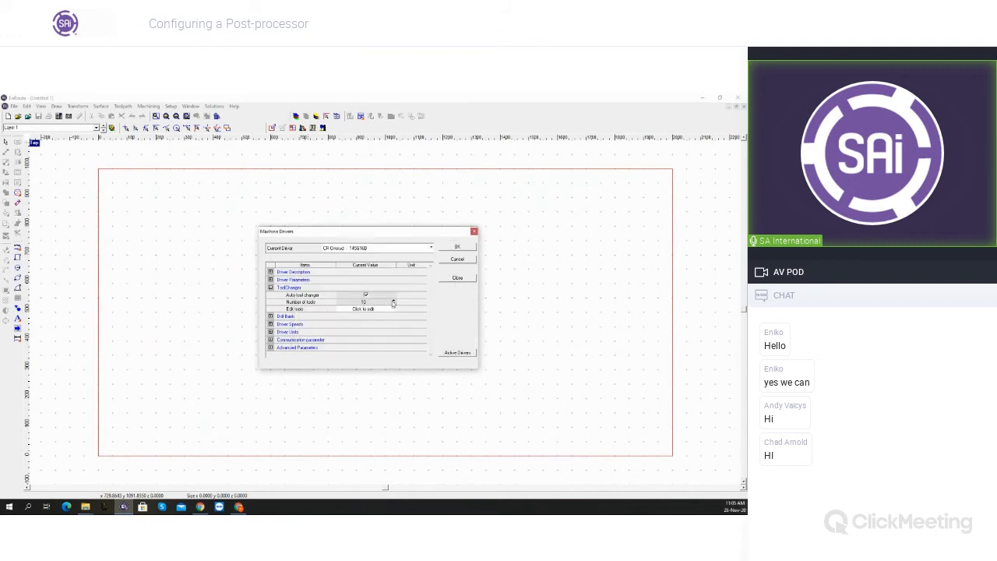
{"action": "left_click", "coordinate": [364, 301]}
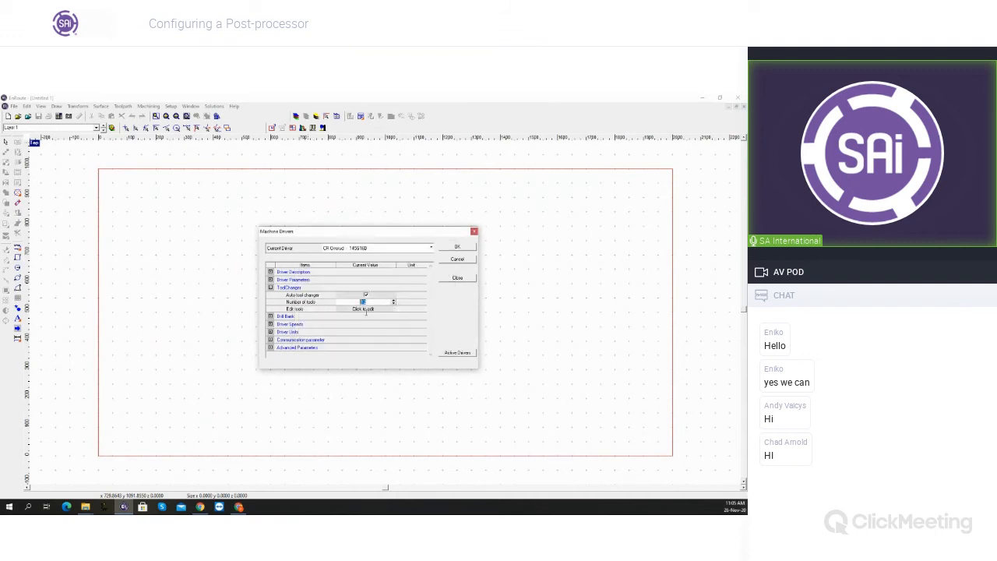
Try emptying the turret and assigning Drill 4MM to position 1 in the tool changer definition, and cancel the edits
{"action": "left_click", "coordinate": [365, 308]}
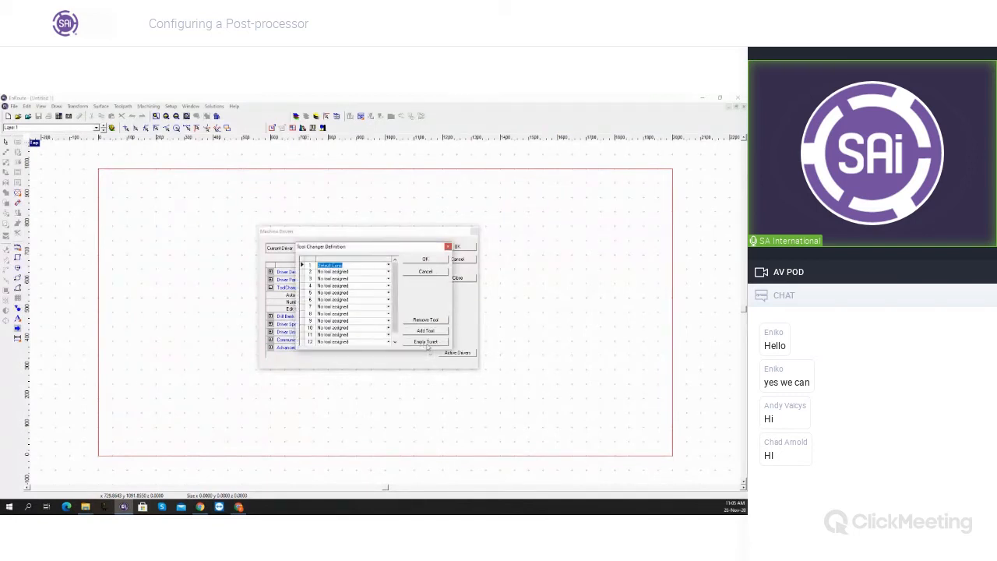
{"action": "left_click", "coordinate": [426, 342]}
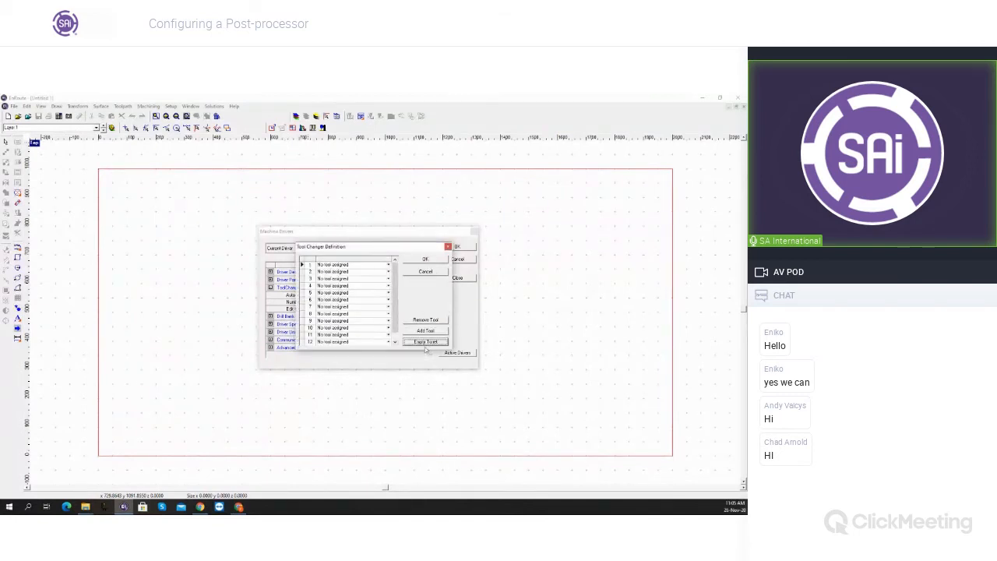
{"action": "left_click", "coordinate": [389, 265]}
{"action": "left_click", "coordinate": [350, 299]}
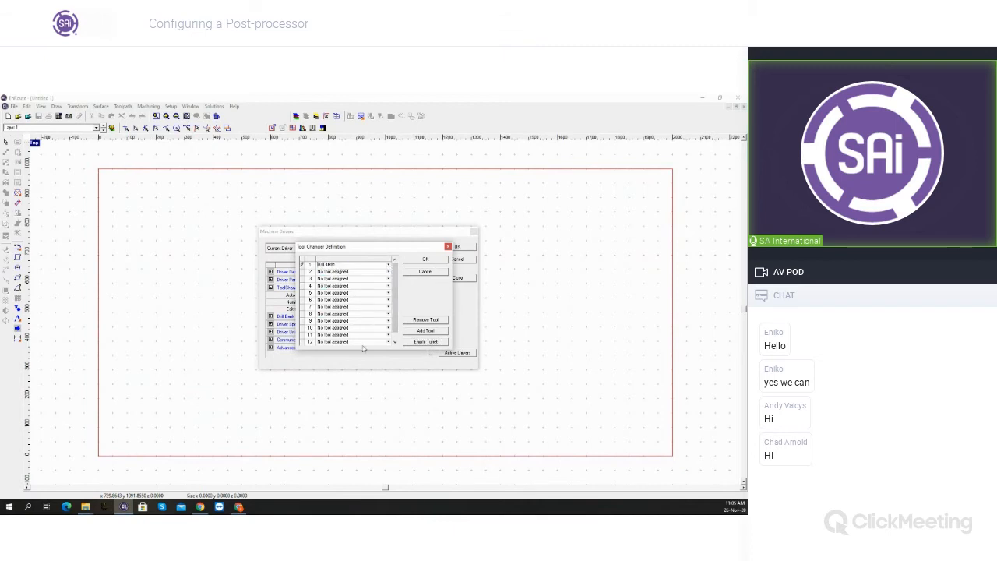
{"action": "left_click", "coordinate": [389, 272]}
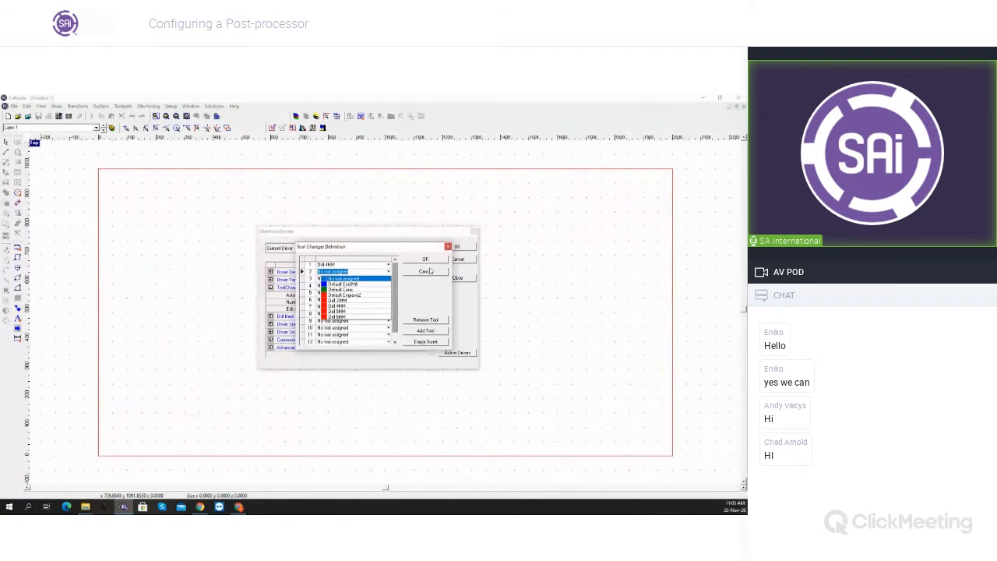
{"action": "left_click", "coordinate": [429, 270]}
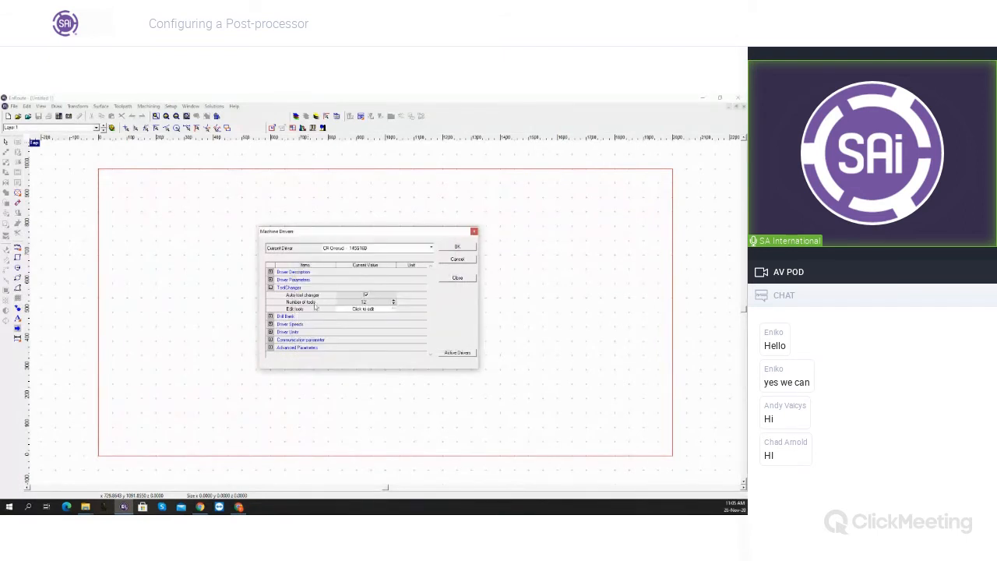
Collapse the tool changer settings, accept the machine driver setup, and view the available tools in the tool library
{"action": "left_click", "coordinate": [271, 288]}
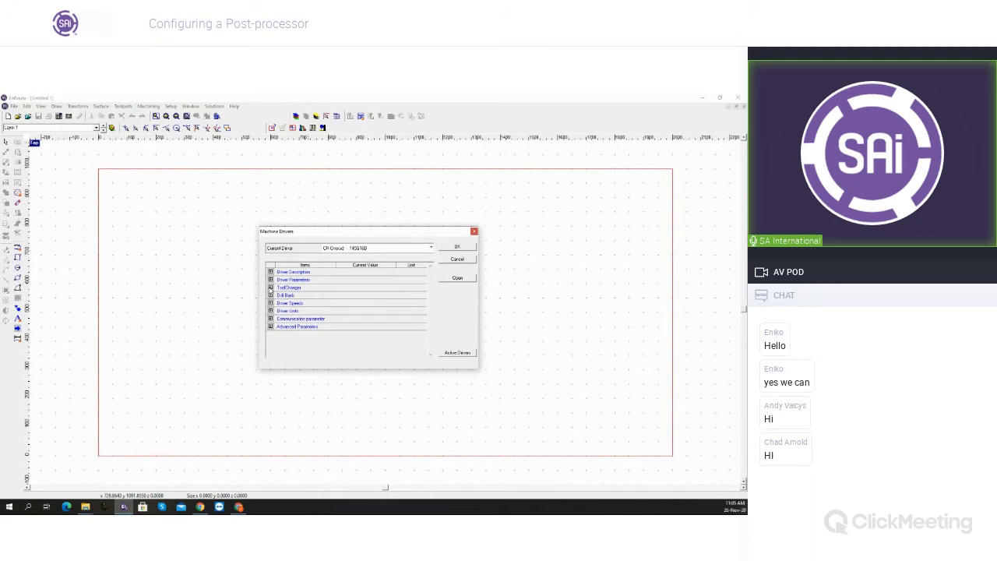
{"action": "left_click", "coordinate": [460, 246]}
{"action": "left_click", "coordinate": [170, 105]}
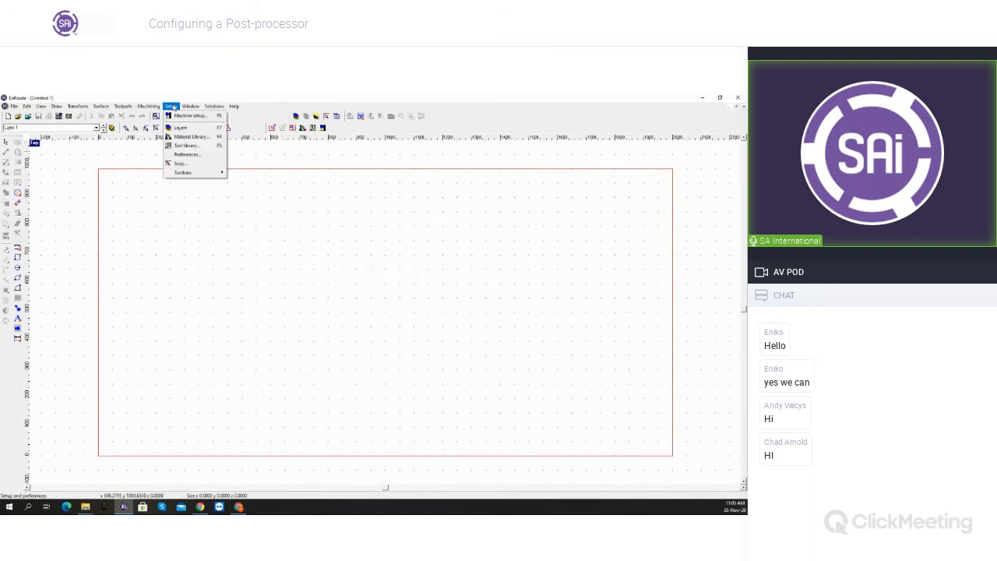
{"action": "left_click", "coordinate": [186, 146]}
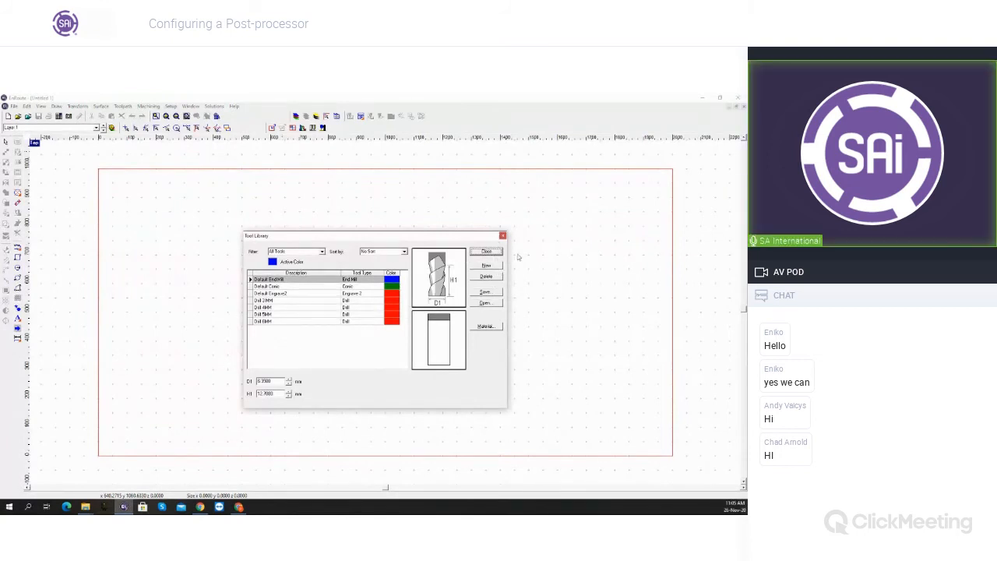
{"action": "left_click", "coordinate": [502, 234]}
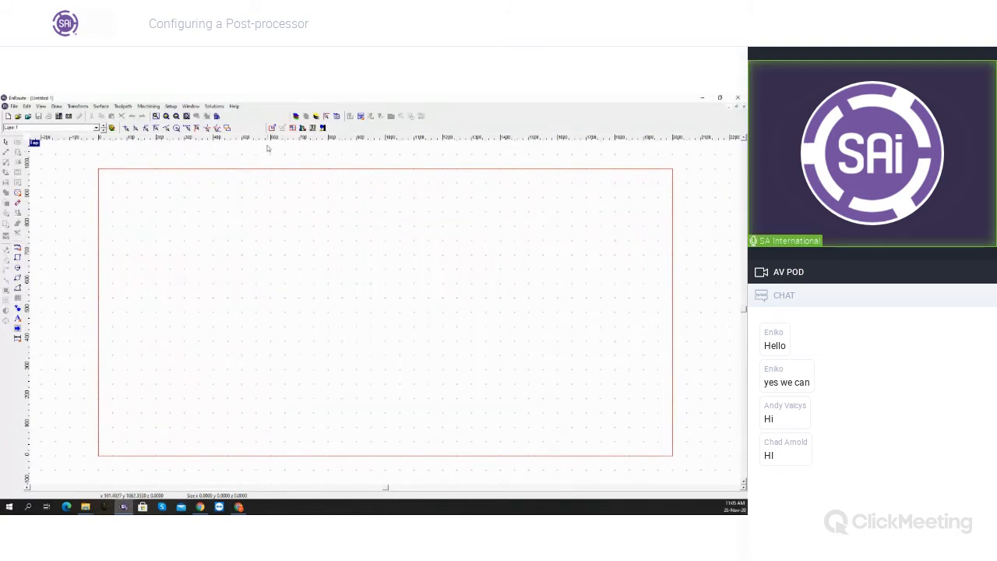
Reopen the machine setup and examine the drill tools and positions in the drill bank definition
{"action": "left_click", "coordinate": [172, 106]}
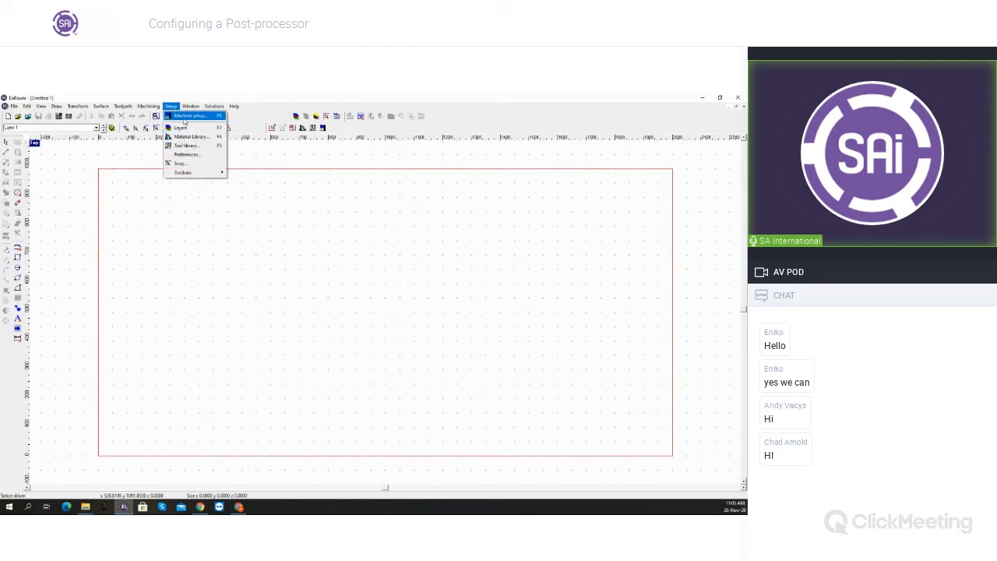
{"action": "left_click", "coordinate": [187, 116]}
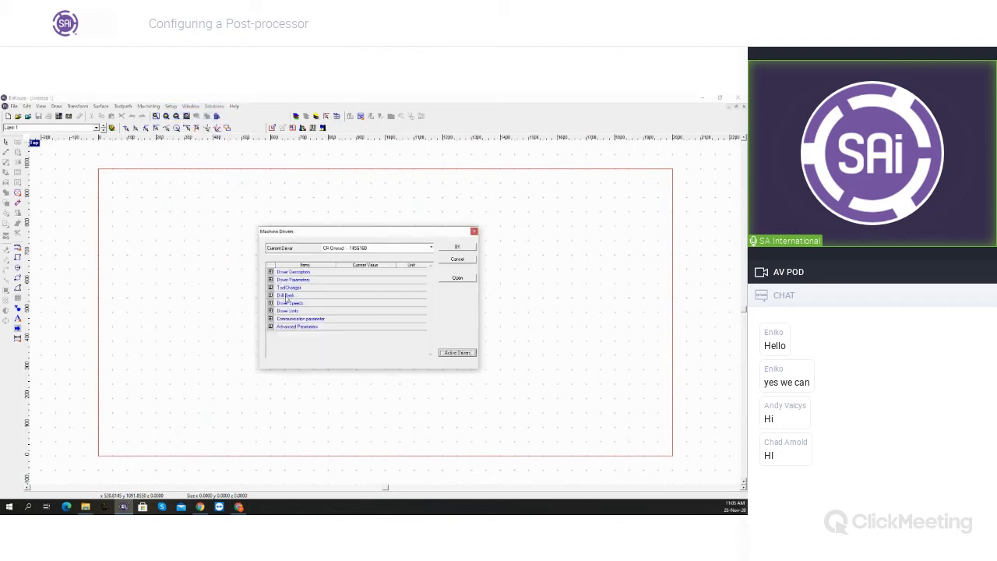
{"action": "left_click", "coordinate": [270, 294]}
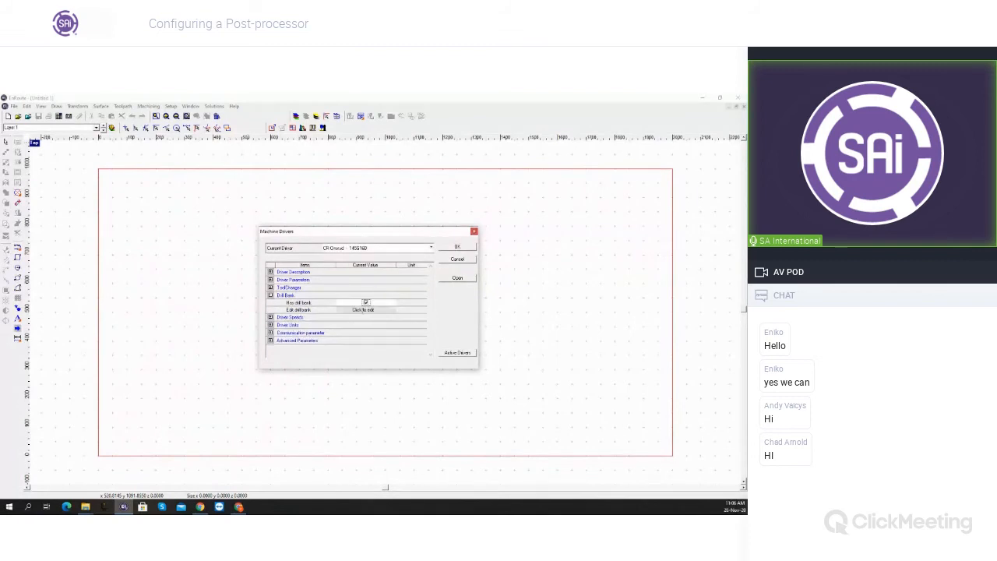
{"action": "left_click", "coordinate": [363, 309]}
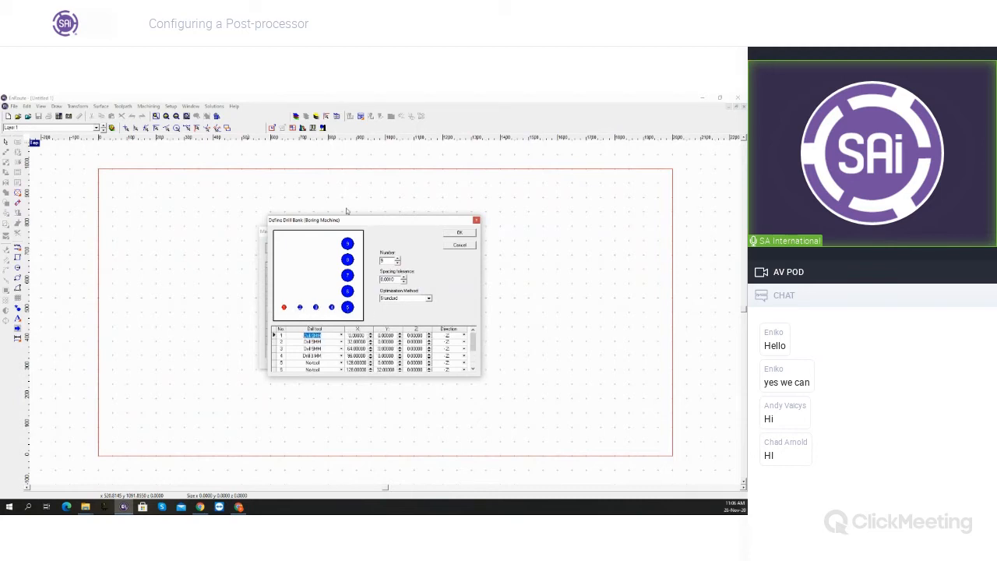
{"action": "left_click", "coordinate": [320, 335]}
{"action": "left_click_drag", "start_coordinate": [327, 337], "coordinate": [303, 336]}
{"action": "scroll", "coordinate": [338, 282], "scroll_direction": "down", "scroll_amount": 1}
{"action": "scroll", "coordinate": [395, 311], "scroll_direction": "down", "scroll_amount": 1}
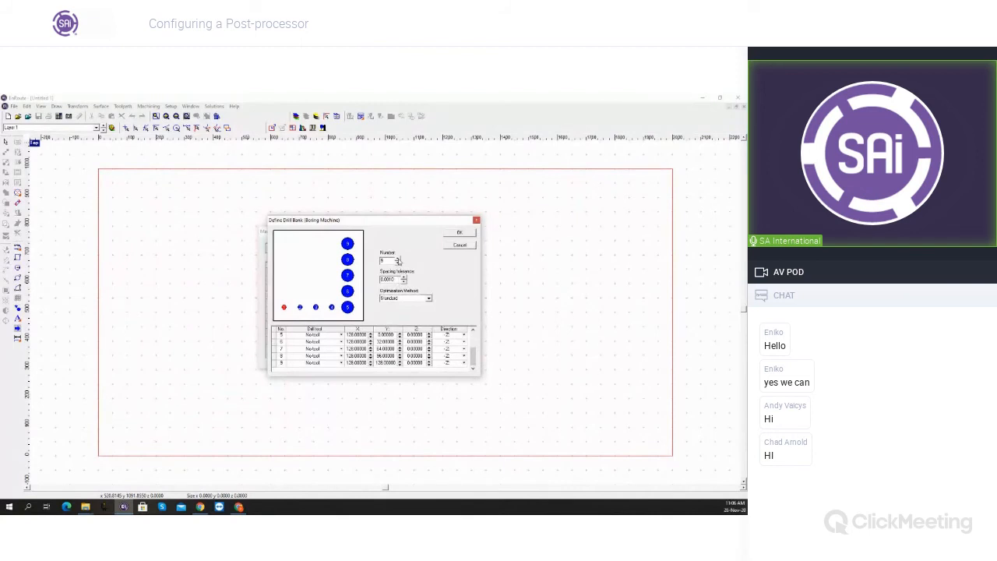
Set the number of drills in the drill bank to 12 and check the drill list
{"action": "left_click", "coordinate": [398, 258]}
{"action": "left_click", "coordinate": [398, 258]}
{"action": "left_click", "coordinate": [398, 259]}
{"action": "left_click", "coordinate": [331, 355]}
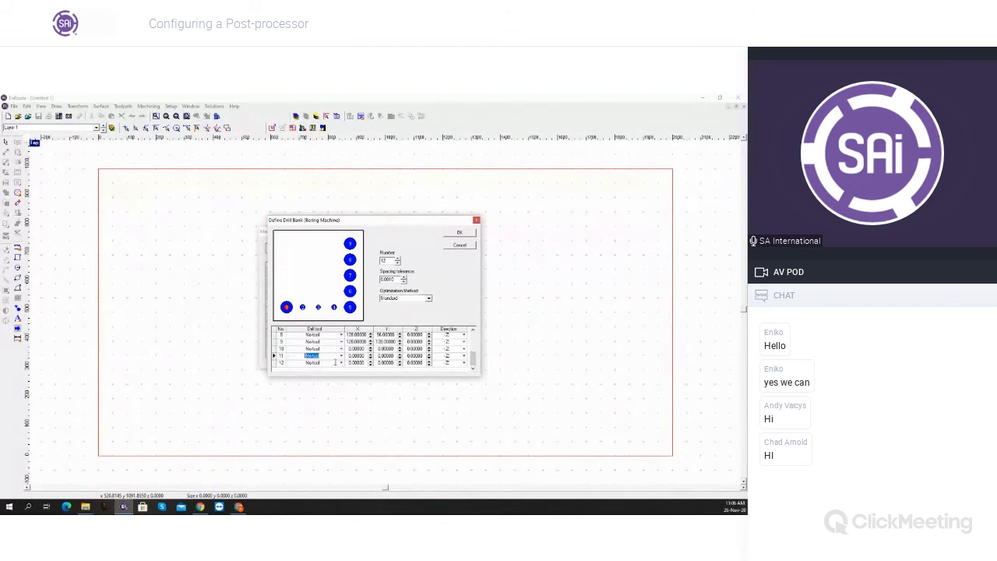
{"action": "double_click", "coordinate": [389, 260]}
{"action": "left_click", "coordinate": [364, 344]}
{"action": "scroll", "coordinate": [365, 344], "scroll_direction": "up", "scroll_amount": 3}
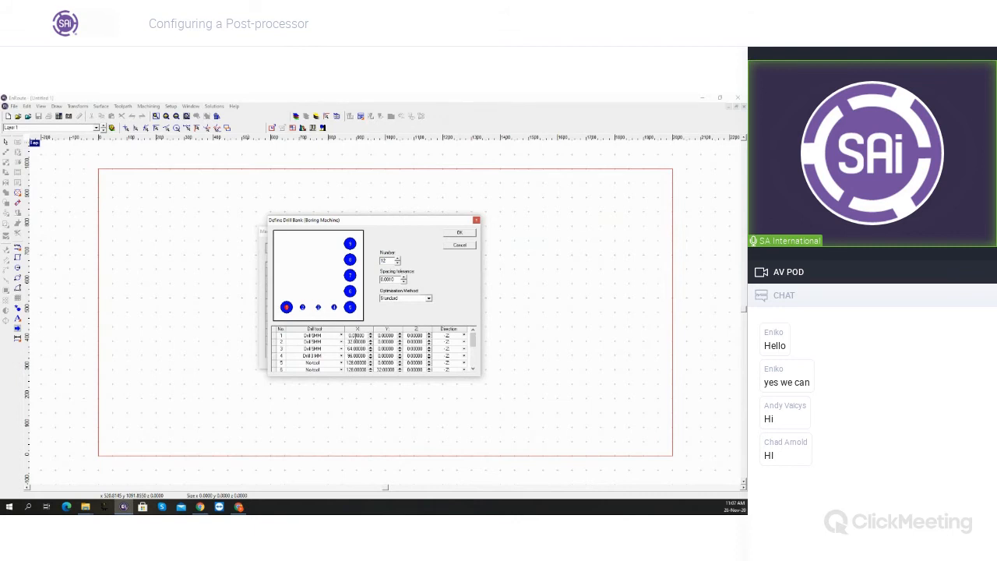
{"action": "scroll", "coordinate": [322, 349], "scroll_direction": "down", "scroll_amount": 3}
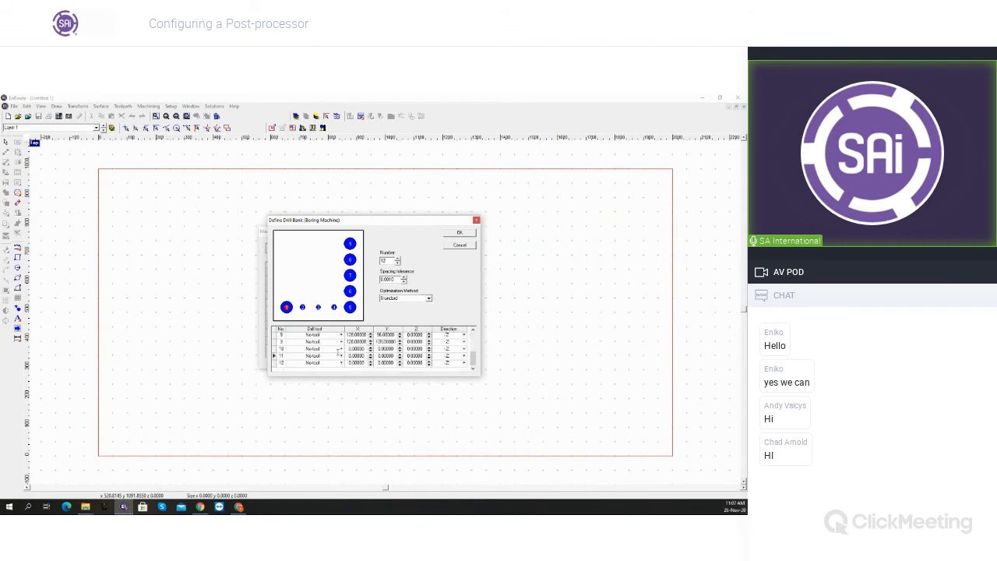
Position drill 11 of the drill bank at X 160 and Y 32
{"action": "left_click", "coordinate": [341, 356]}
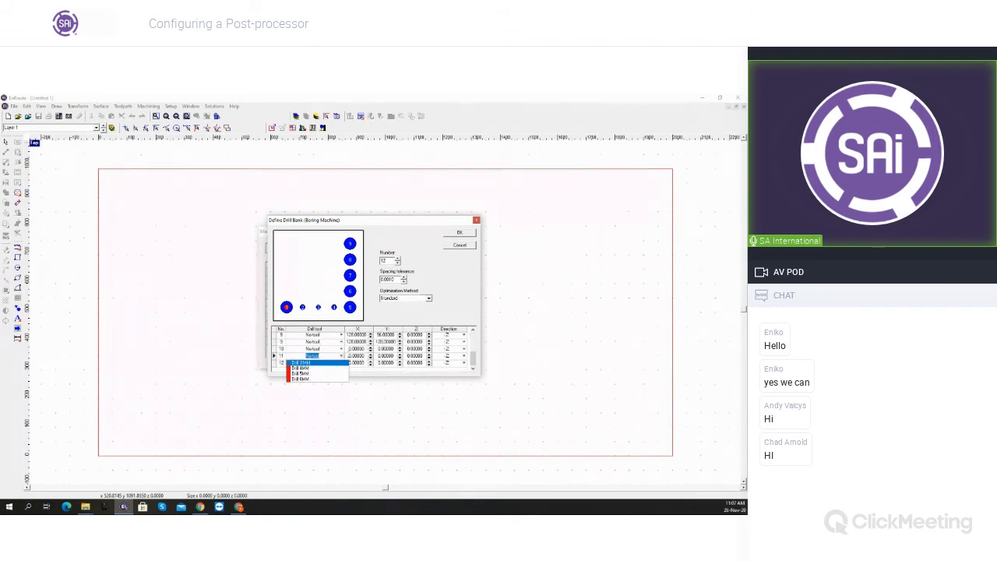
{"action": "left_click", "coordinate": [365, 355]}
{"action": "left_click_drag", "start_coordinate": [365, 355], "coordinate": [343, 357]}
{"action": "left_click", "coordinate": [371, 354]}
{"action": "left_click", "coordinate": [371, 354]}
{"action": "left_click", "coordinate": [370, 355]}
{"action": "left_click", "coordinate": [371, 354]}
{"action": "left_click", "coordinate": [370, 354]}
{"action": "left_click", "coordinate": [370, 354]}
{"action": "left_click", "coordinate": [371, 354]}
{"action": "left_click", "coordinate": [370, 354]}
{"action": "left_click", "coordinate": [371, 354]}
{"action": "left_click", "coordinate": [370, 354]}
{"action": "left_click", "coordinate": [400, 355]}
{"action": "left_click", "coordinate": [400, 354]}
{"action": "left_click", "coordinate": [399, 354]}
{"action": "left_click", "coordinate": [400, 358]}
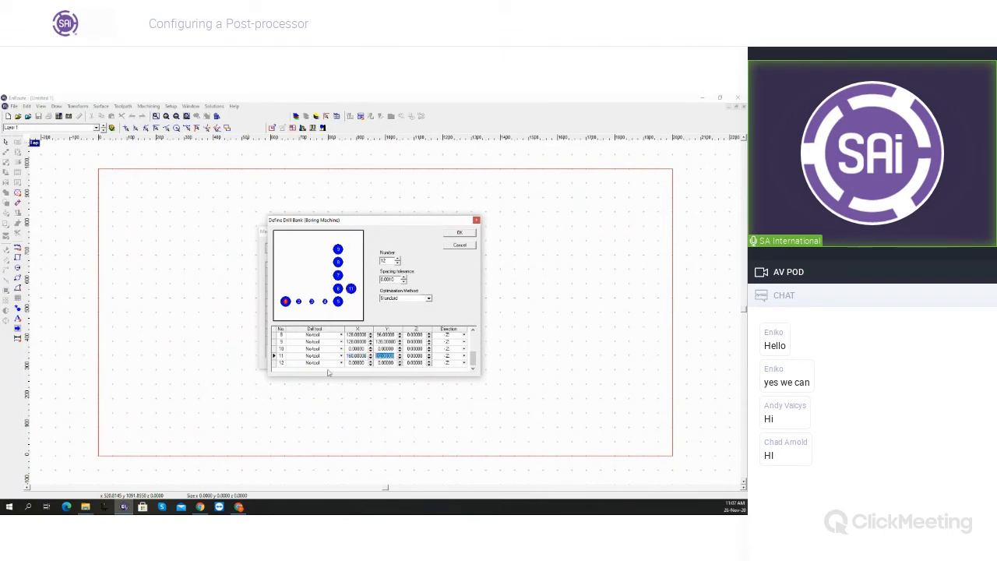
Set the X position of drill 12 in the drill bank to 160
{"action": "left_click", "coordinate": [371, 362]}
{"action": "left_click", "coordinate": [371, 362]}
{"action": "left_click", "coordinate": [370, 361]}
{"action": "left_click", "coordinate": [371, 362]}
{"action": "left_click", "coordinate": [371, 361]}
{"action": "left_click", "coordinate": [371, 362]}
{"action": "left_click", "coordinate": [371, 361]}
{"action": "left_click", "coordinate": [371, 362]}
{"action": "left_click", "coordinate": [371, 362]}
{"action": "left_click", "coordinate": [371, 362]}
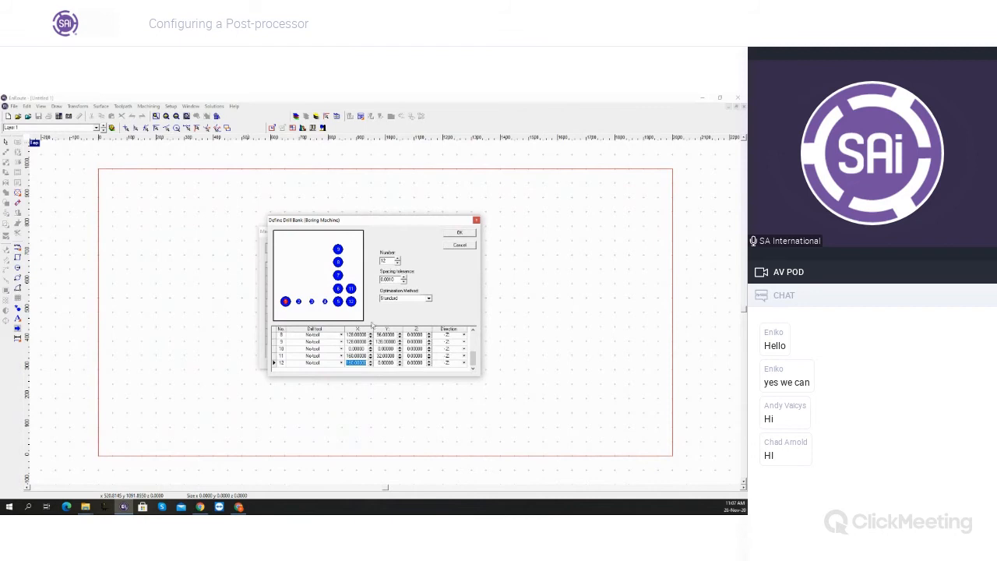
Set the direction of drill 11 to +Y and the direction of drill 12 to -Y
{"action": "left_click", "coordinate": [338, 356]}
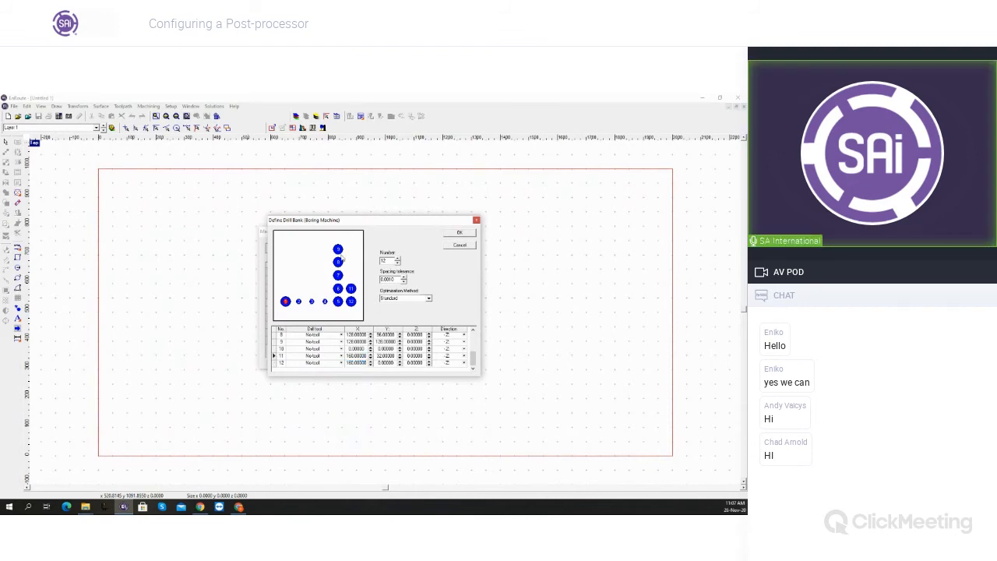
{"action": "left_click", "coordinate": [464, 358]}
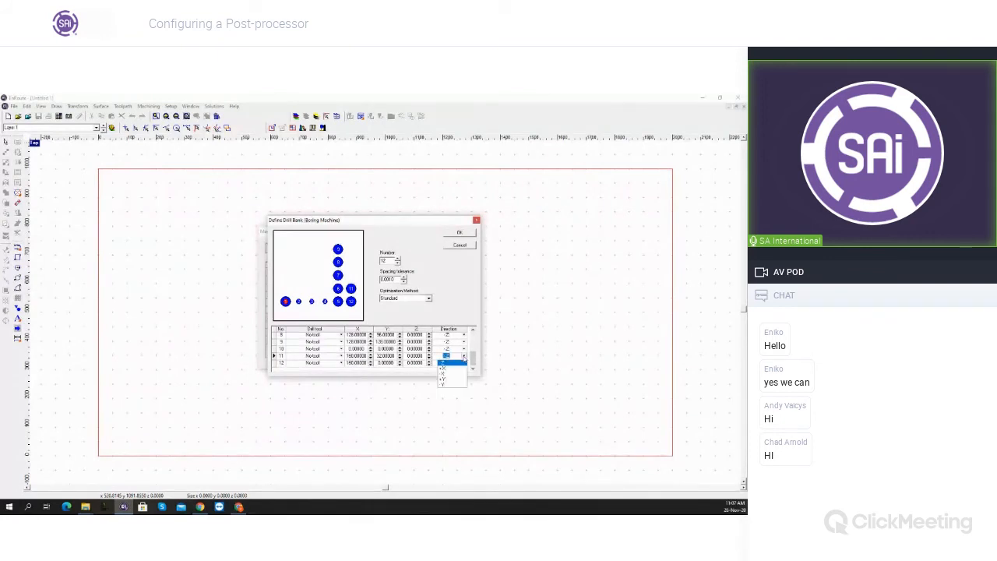
{"action": "left_click", "coordinate": [460, 381]}
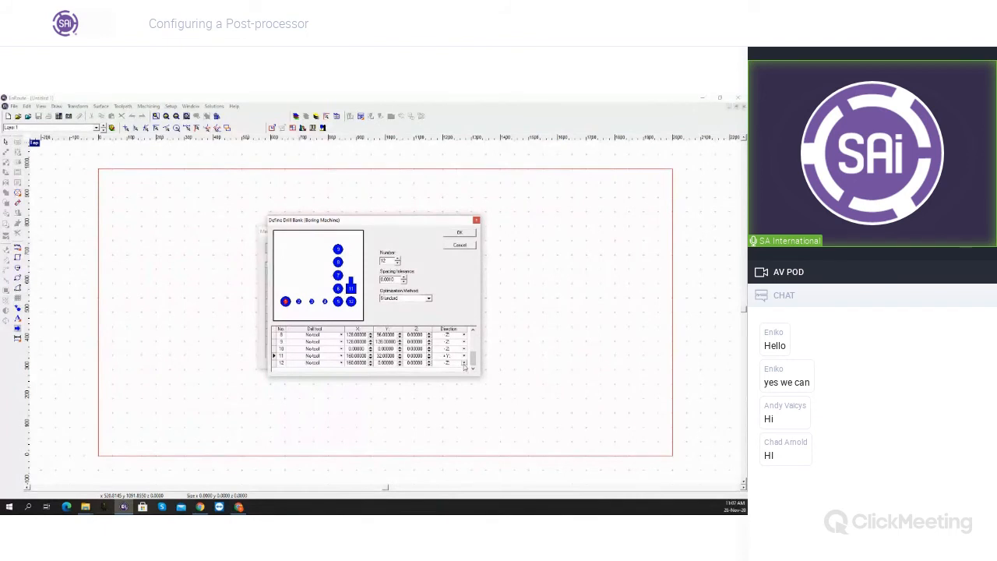
{"action": "left_click", "coordinate": [464, 364]}
{"action": "left_click", "coordinate": [456, 392]}
Assign Drill 3MM to drills 1 and 2 and Drill 5MM to drill 5, and accept the drill bank definition
{"action": "scroll", "coordinate": [329, 343], "scroll_direction": "up", "scroll_amount": 3}
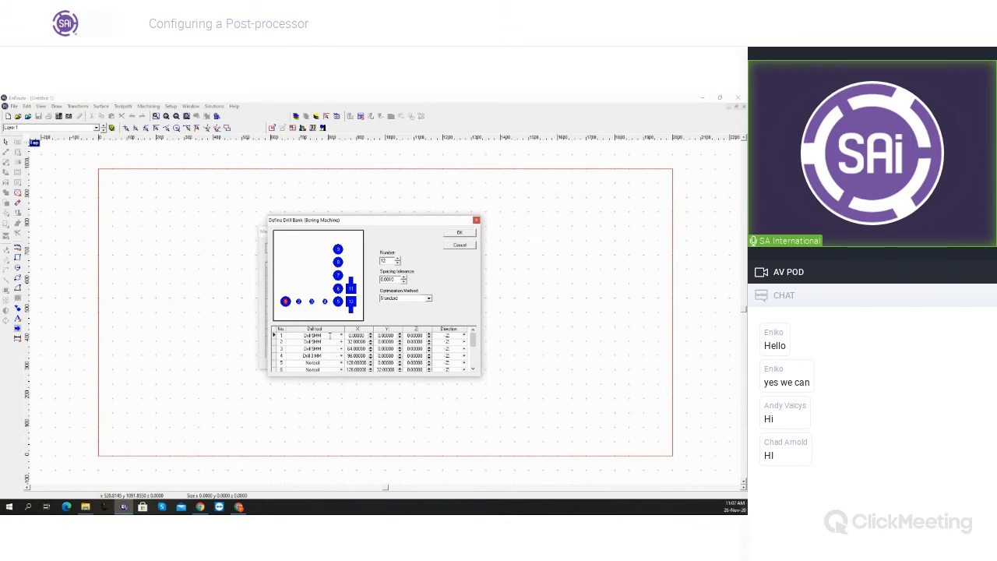
{"action": "left_click", "coordinate": [340, 335]}
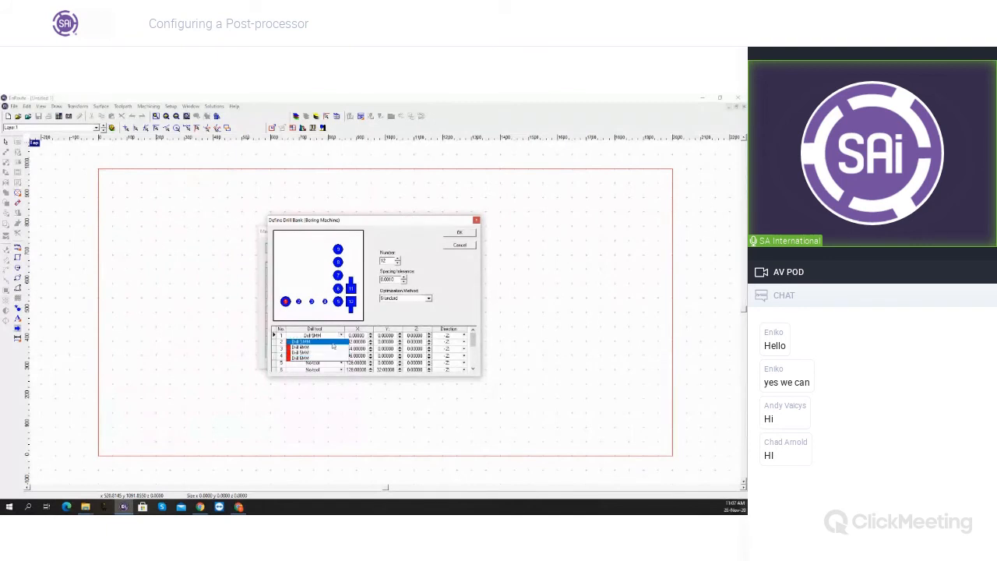
{"action": "left_click", "coordinate": [330, 348]}
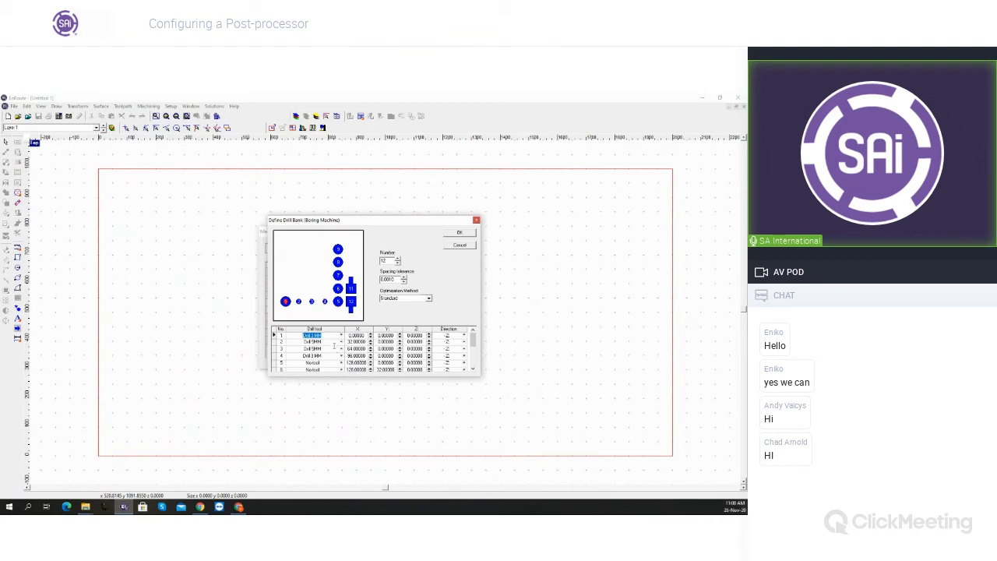
{"action": "left_click", "coordinate": [341, 342]}
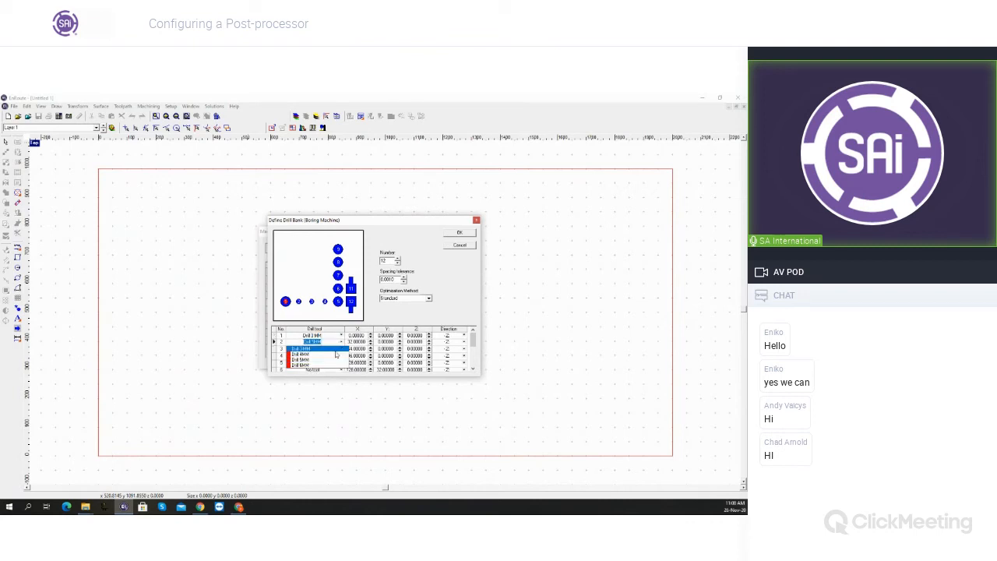
{"action": "left_click", "coordinate": [330, 354]}
{"action": "left_click", "coordinate": [340, 363]}
{"action": "left_click", "coordinate": [327, 384]}
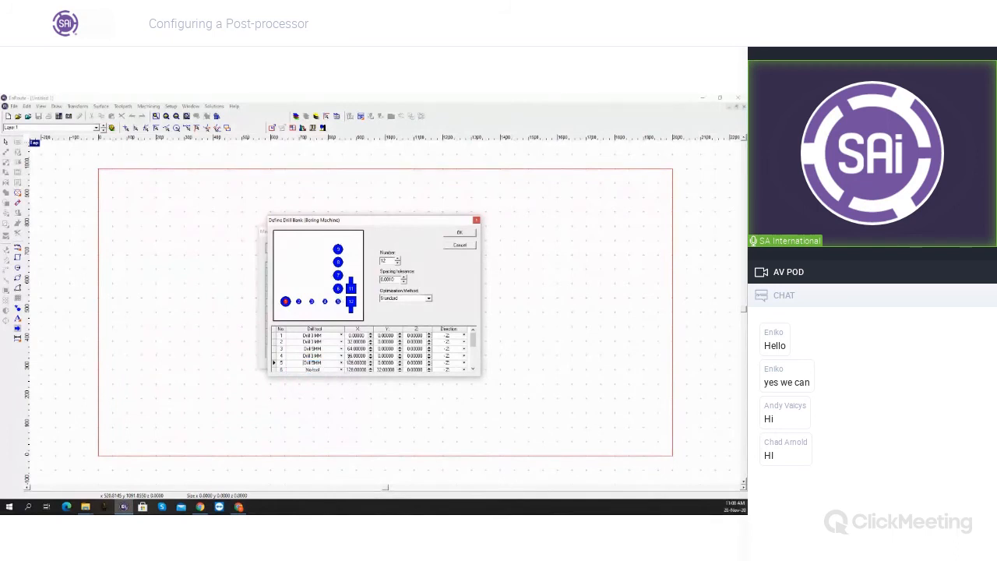
{"action": "left_click", "coordinate": [466, 232]}
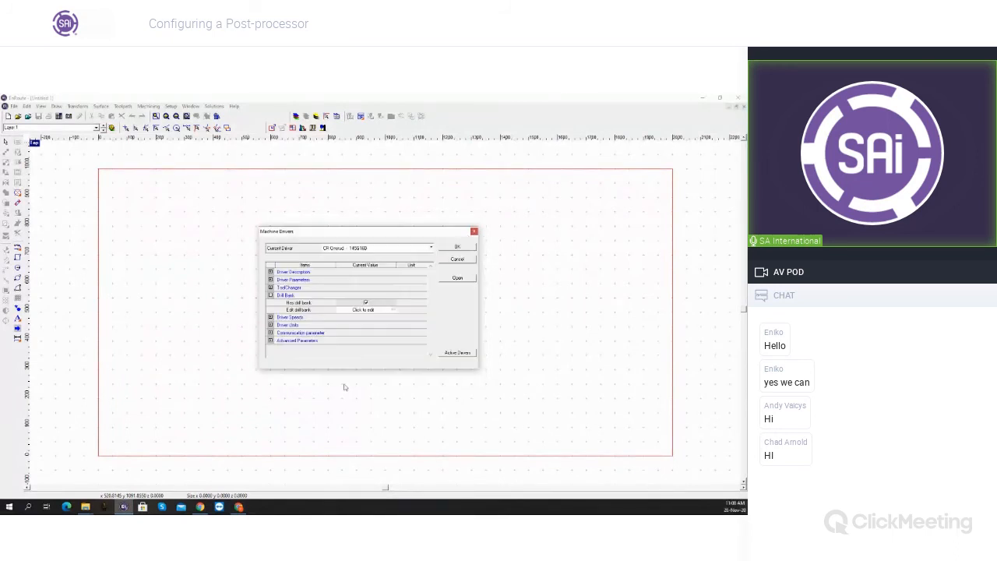
Collapse the drill bank settings, expand the driver speeds, and set the spindle speed to 16000 rpm
{"action": "left_click", "coordinate": [271, 295]}
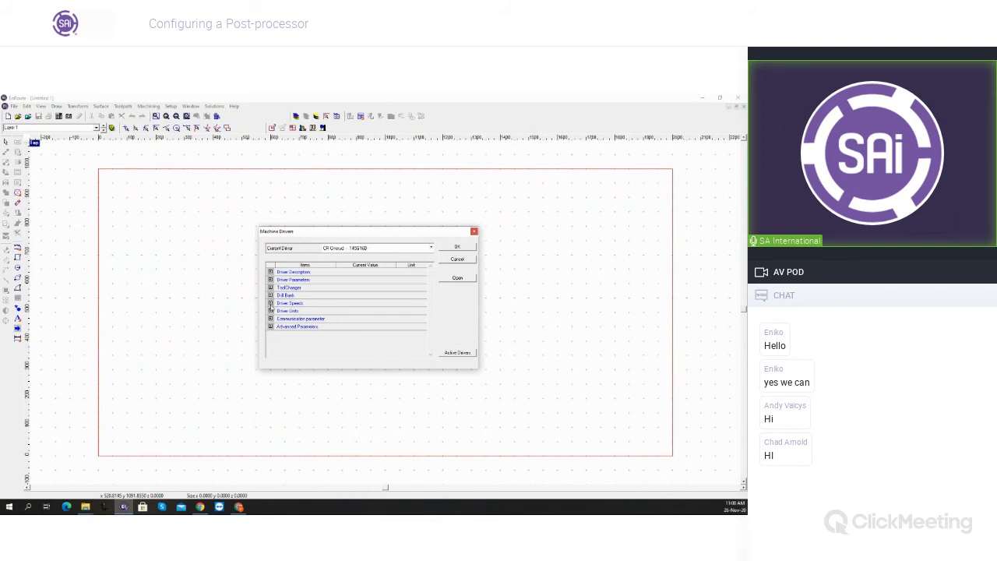
{"action": "left_click", "coordinate": [270, 303]}
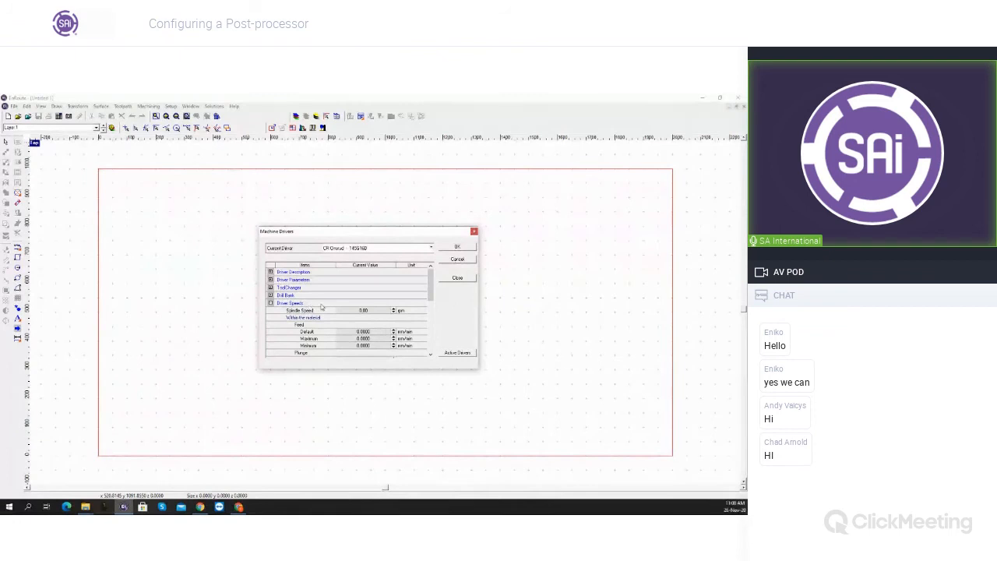
{"action": "scroll", "coordinate": [322, 308], "scroll_direction": "down", "scroll_amount": 1}
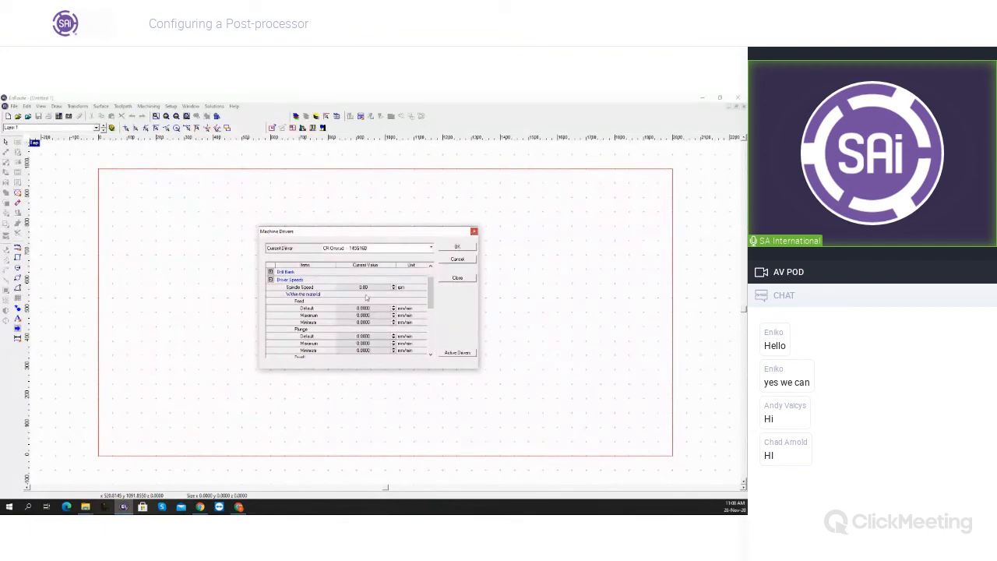
{"action": "left_click", "coordinate": [359, 287]}
{"action": "type", "text": "18000"}
{"action": "key", "text": "Tab"}
Go through the default, maximum and minimum feed speed fields for cutting within the material
{"action": "left_click", "coordinate": [378, 310]}
{"action": "double_click", "coordinate": [381, 309]}
{"action": "key", "text": "Tab"}
{"action": "key", "text": "Tab"}
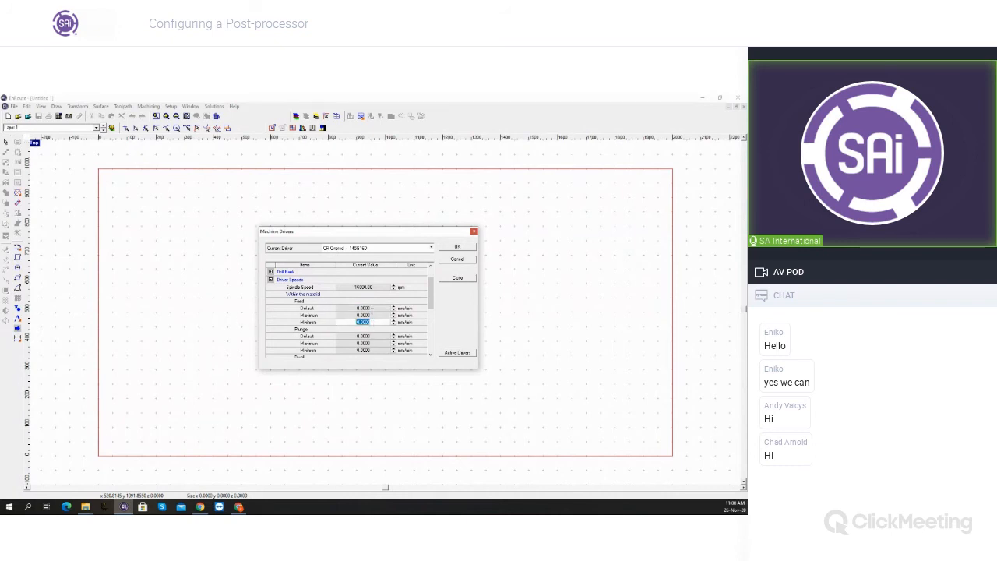
Set the default speeds within the material to 4000 mm/min for feed and 2000 mm/min for plunge
{"action": "left_click", "coordinate": [382, 309]}
{"action": "double_click", "coordinate": [383, 309]}
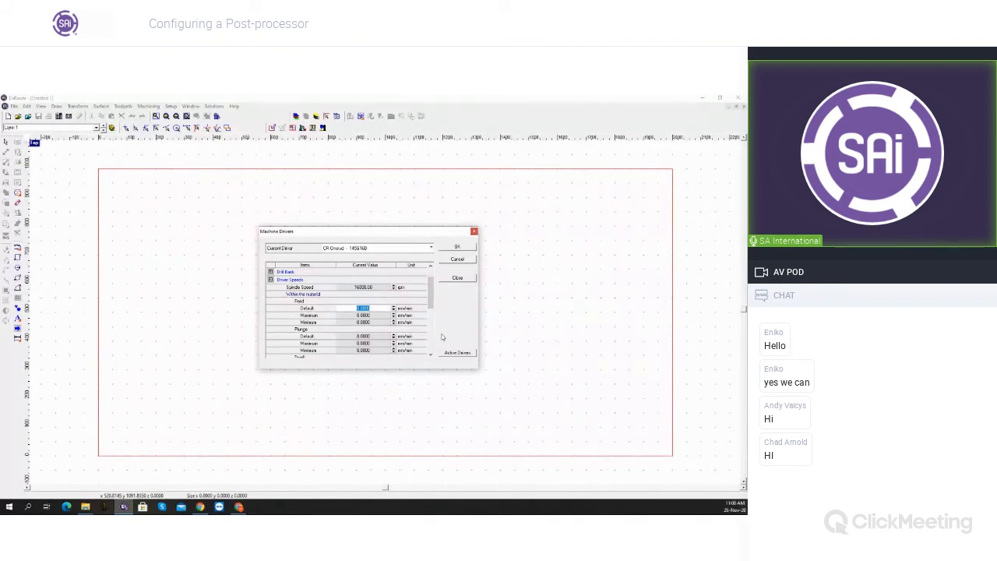
{"action": "type", "text": "4000"}
{"action": "left_click", "coordinate": [374, 335]}
{"action": "type", "text": "2000"}
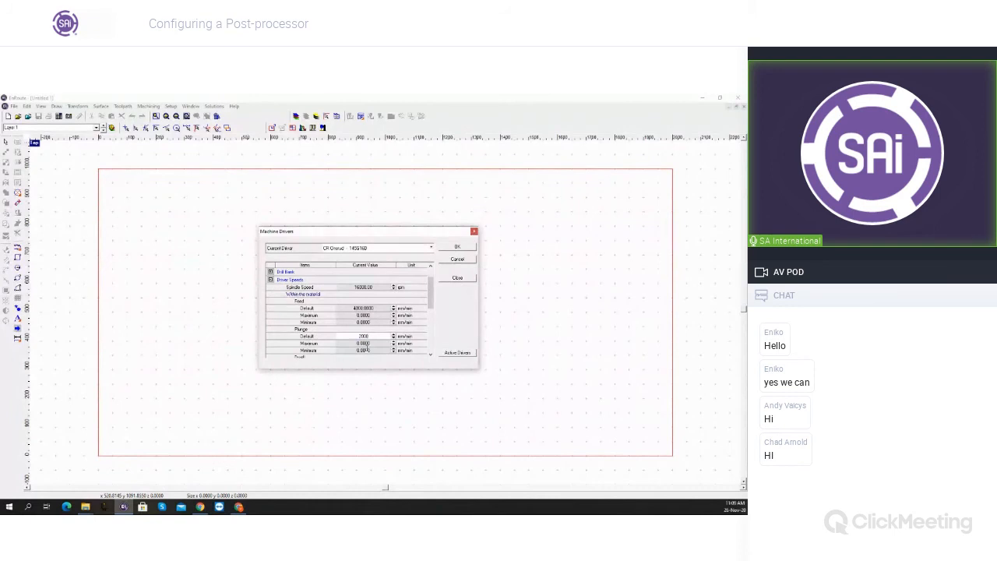
{"action": "key", "text": "Tab"}
Review the remaining driver speeds, including the dwell times within the material and the feed and plunge speeds above the material
{"action": "scroll", "coordinate": [342, 302], "scroll_direction": "down", "scroll_amount": 1}
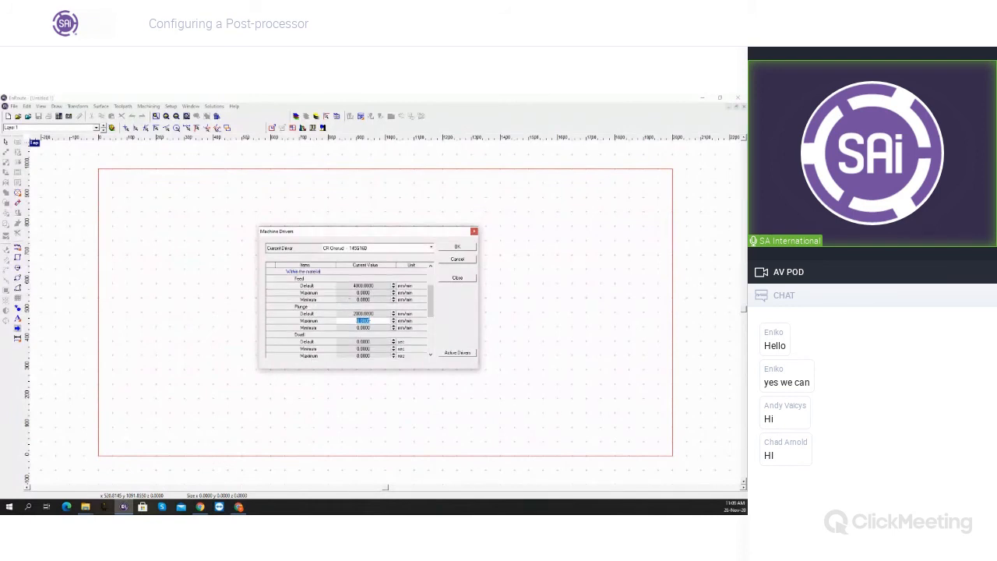
{"action": "scroll", "coordinate": [350, 300], "scroll_direction": "down", "scroll_amount": 1}
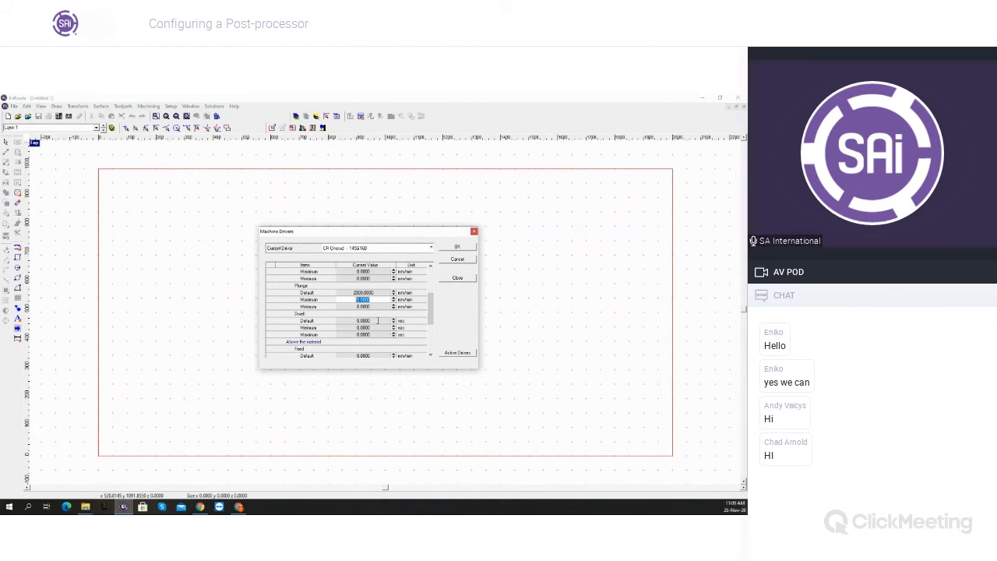
{"action": "scroll", "coordinate": [358, 322], "scroll_direction": "down", "scroll_amount": 1}
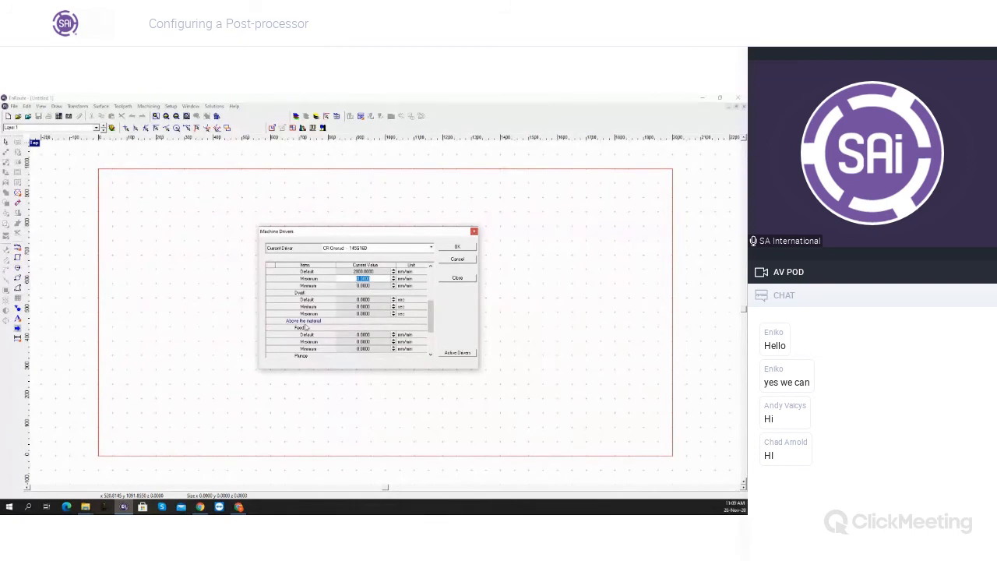
{"action": "left_click", "coordinate": [377, 299]}
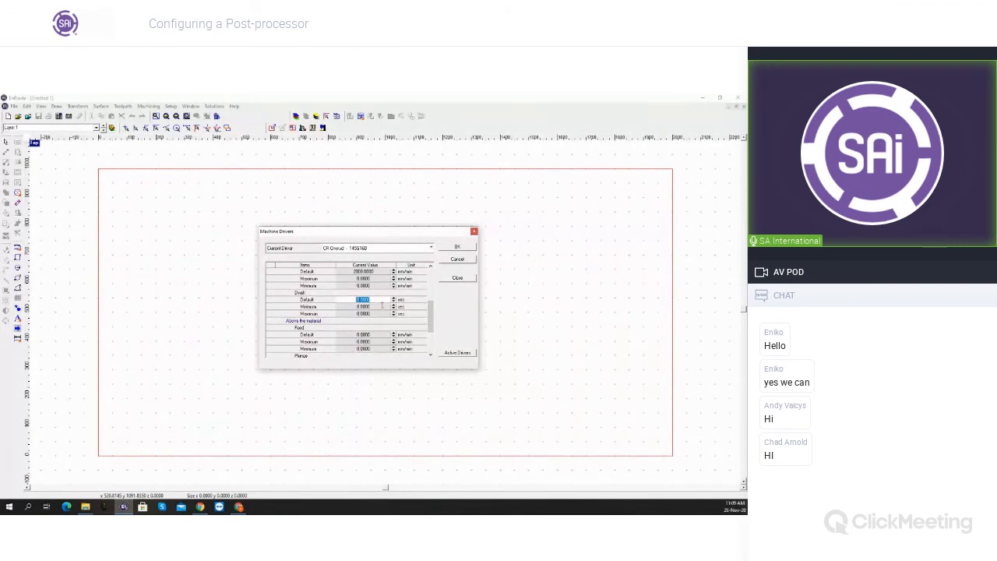
{"action": "scroll", "coordinate": [383, 324], "scroll_direction": "down", "scroll_amount": 1}
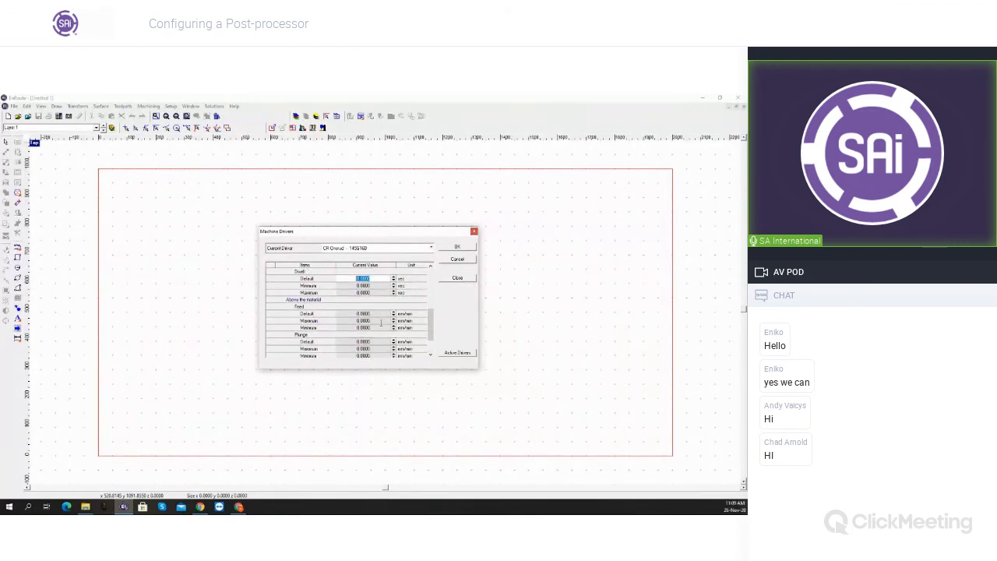
{"action": "scroll", "coordinate": [389, 313], "scroll_direction": "down", "scroll_amount": 1}
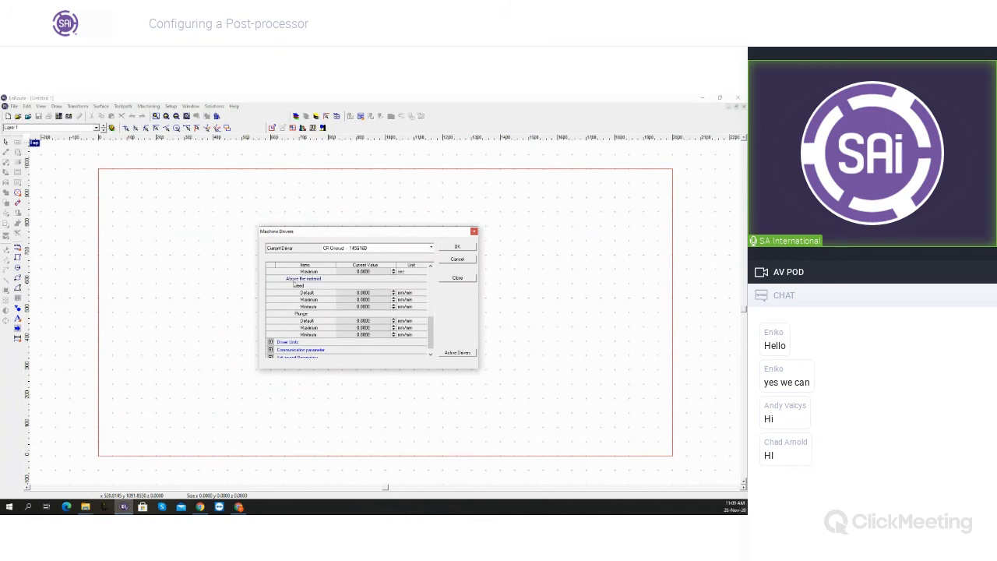
{"action": "left_click", "coordinate": [363, 292]}
{"action": "scroll", "coordinate": [374, 300], "scroll_direction": "up", "scroll_amount": 3}
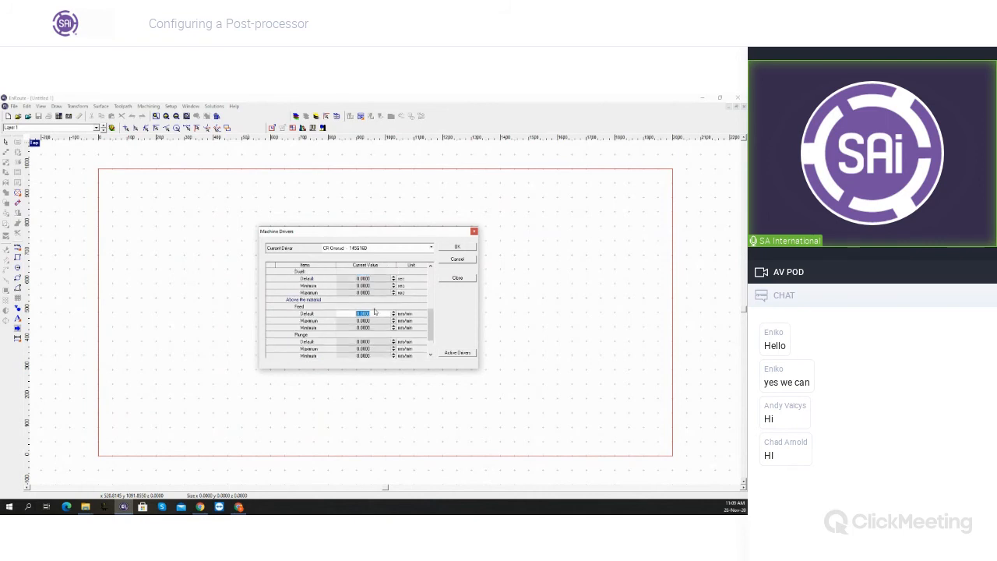
{"action": "scroll", "coordinate": [387, 304], "scroll_direction": "up", "scroll_amount": 1}
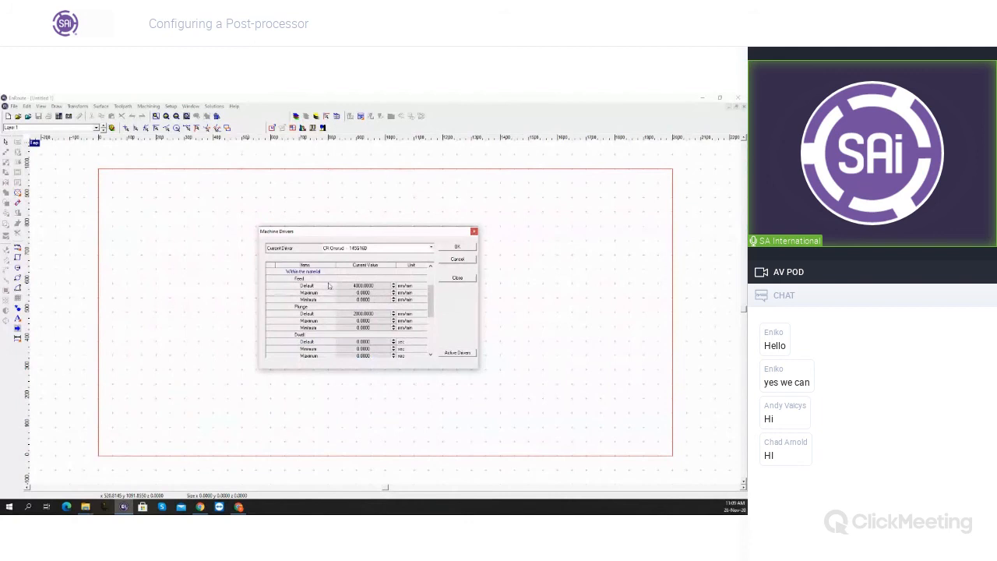
{"action": "scroll", "coordinate": [351, 351], "scroll_direction": "down", "scroll_amount": 3}
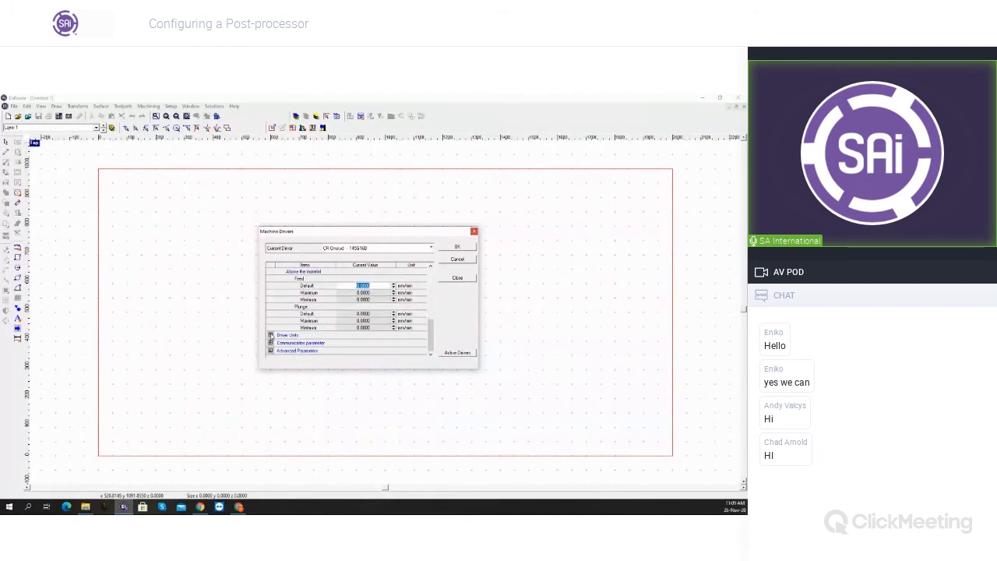
{"action": "scroll", "coordinate": [276, 328], "scroll_direction": "up", "scroll_amount": 3}
{"action": "scroll", "coordinate": [275, 328], "scroll_direction": "up", "scroll_amount": 3}
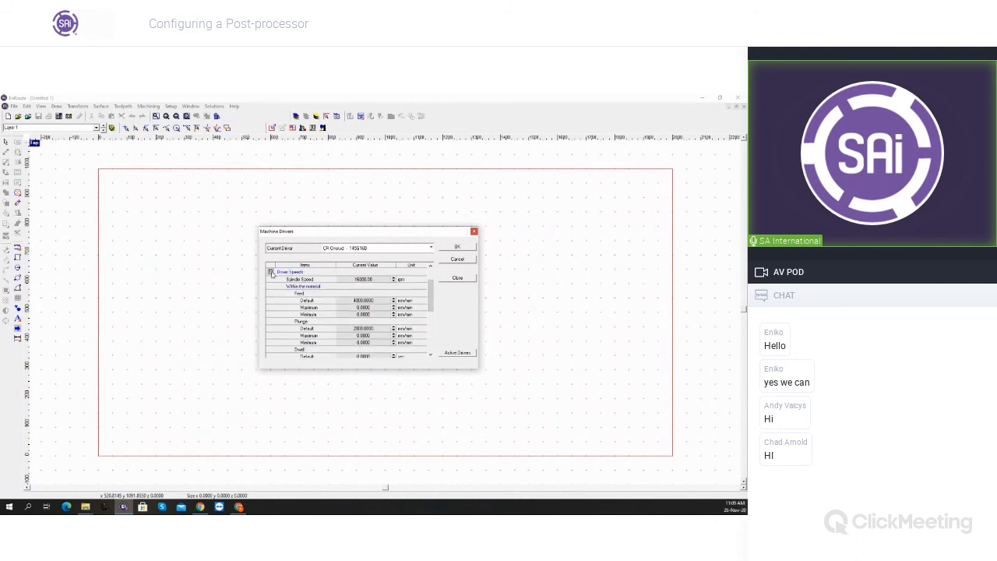
Collapse the driver speeds and, in the driver units, set the length to mm and the speed to mm/min
{"action": "left_click", "coordinate": [271, 275]}
{"action": "left_click", "coordinate": [271, 310]}
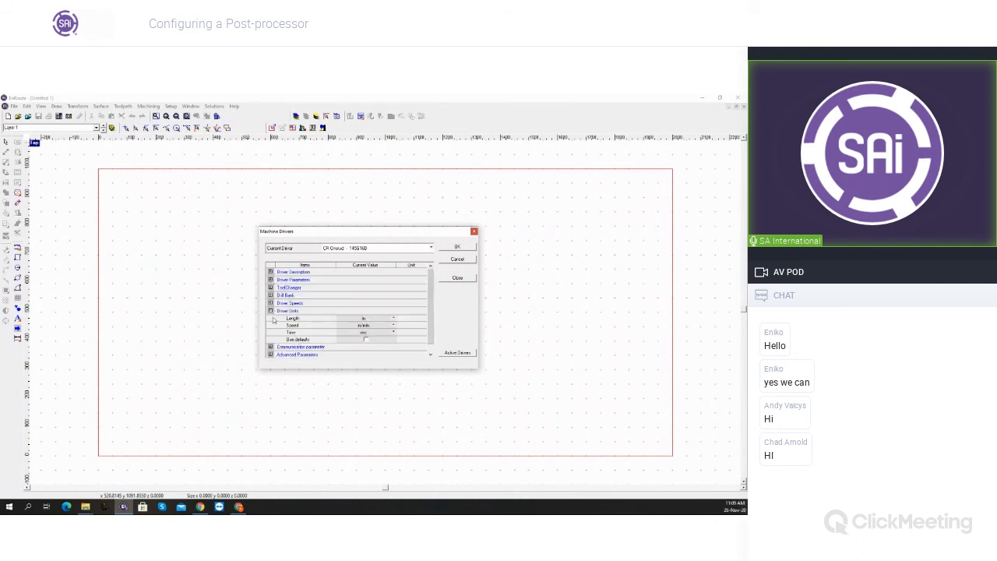
{"action": "left_click", "coordinate": [393, 319]}
{"action": "left_click", "coordinate": [393, 325]}
{"action": "left_click", "coordinate": [394, 326]}
{"action": "left_click", "coordinate": [392, 332]}
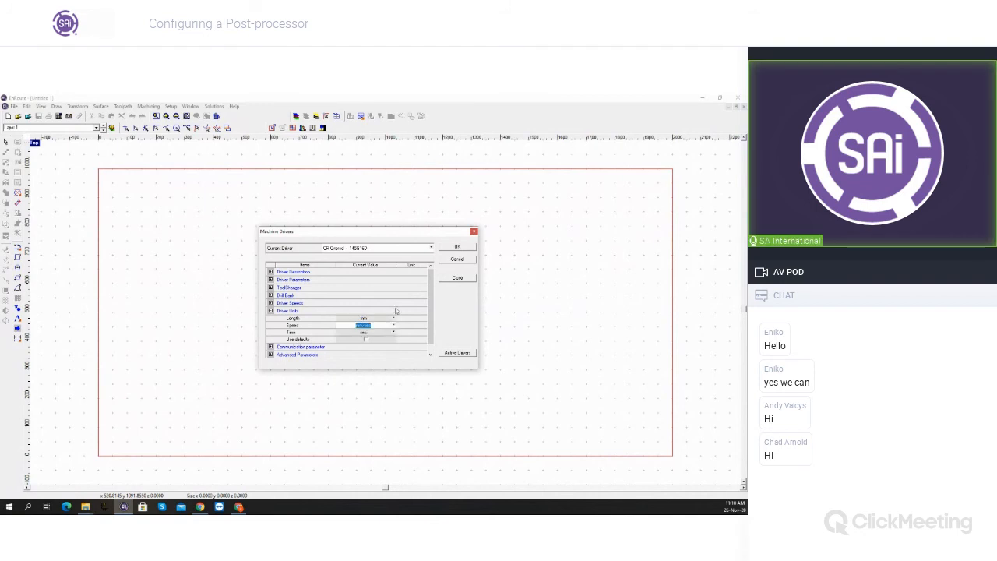
{"action": "left_click", "coordinate": [393, 325]}
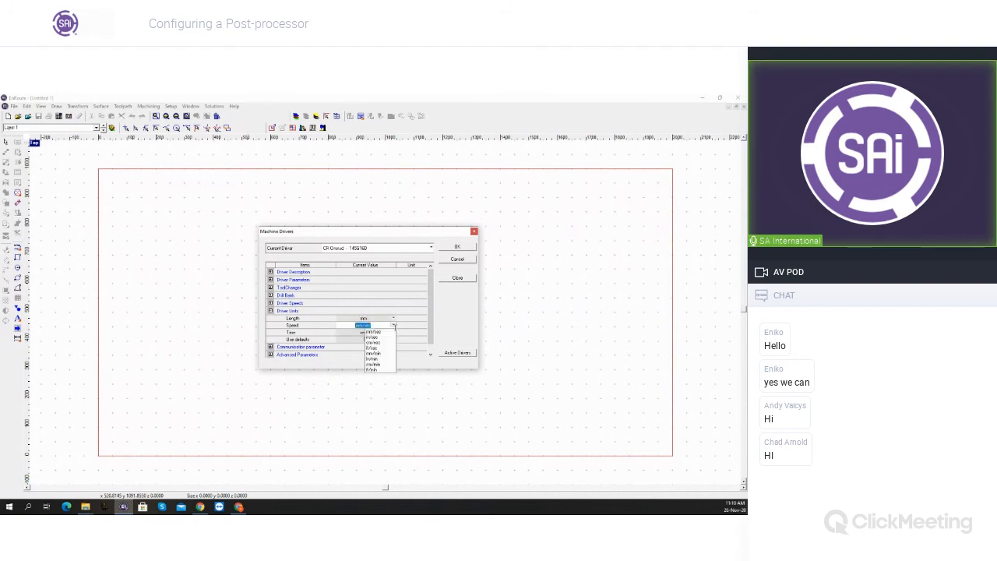
{"action": "left_click", "coordinate": [385, 356]}
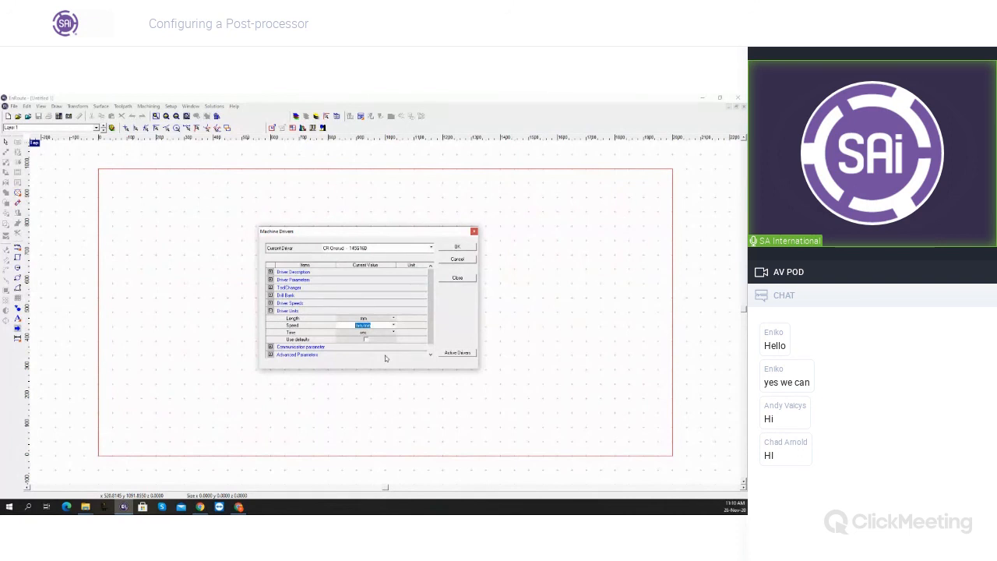
{"action": "left_click", "coordinate": [270, 310]}
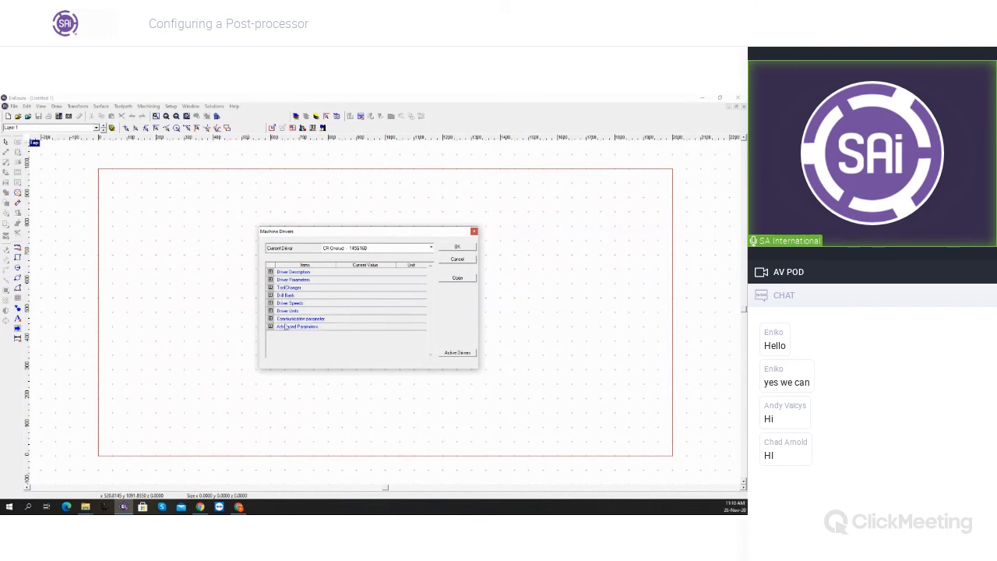
Examine the communication parameters, including the available ports, the baud rate and the parity, and collapse the section
{"action": "left_click", "coordinate": [270, 319]}
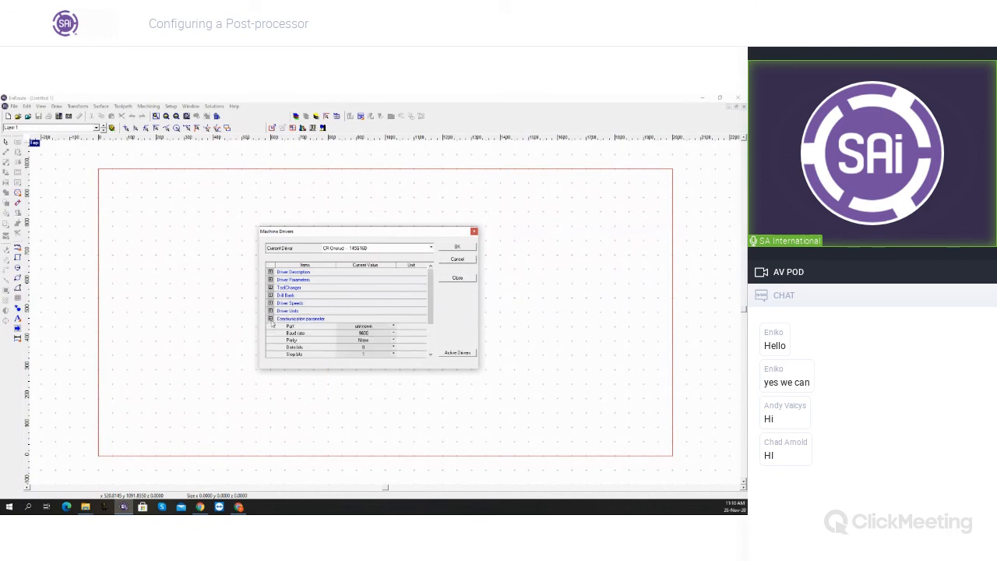
{"action": "scroll", "coordinate": [304, 311], "scroll_direction": "down", "scroll_amount": 3}
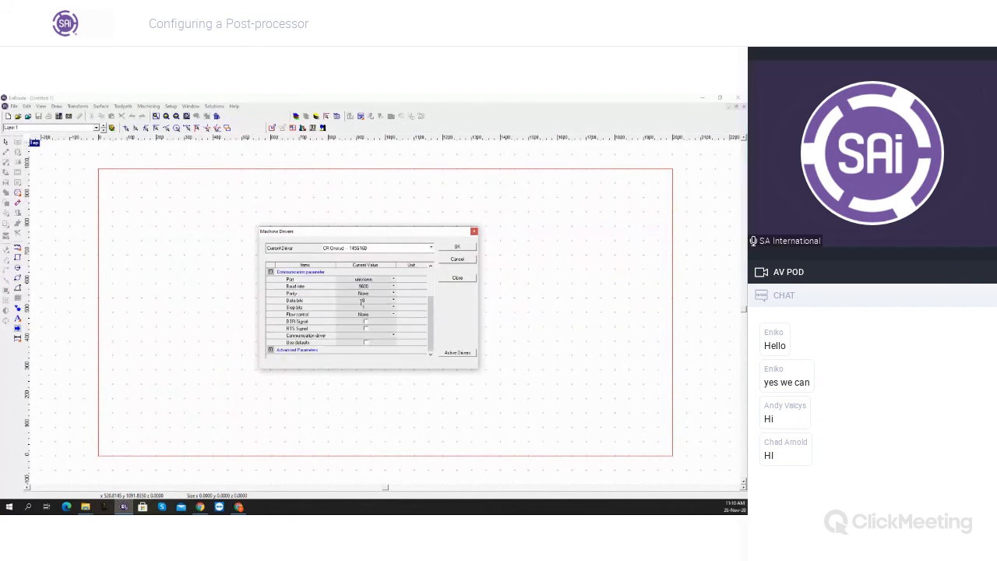
{"action": "left_click", "coordinate": [394, 279]}
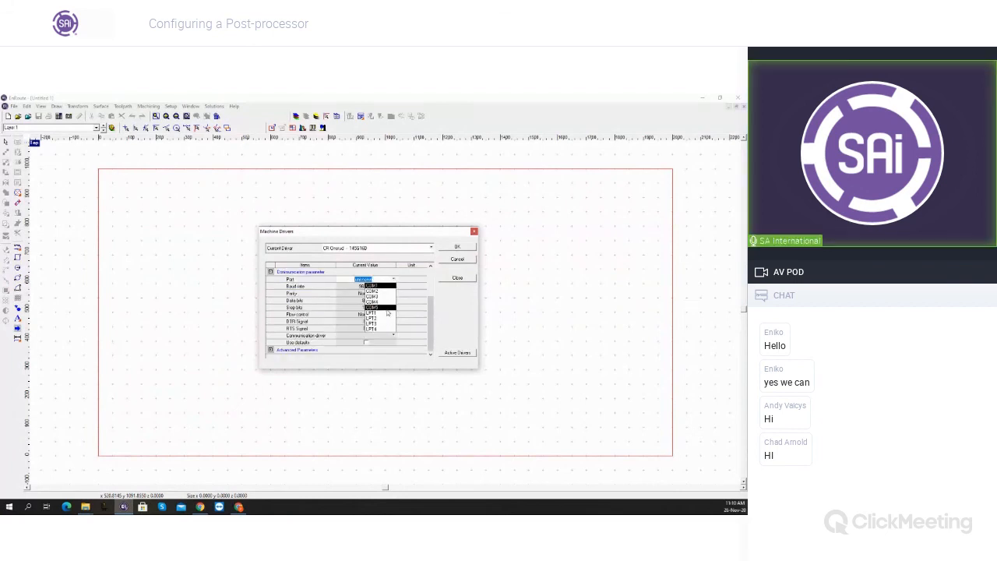
{"action": "left_click", "coordinate": [415, 302]}
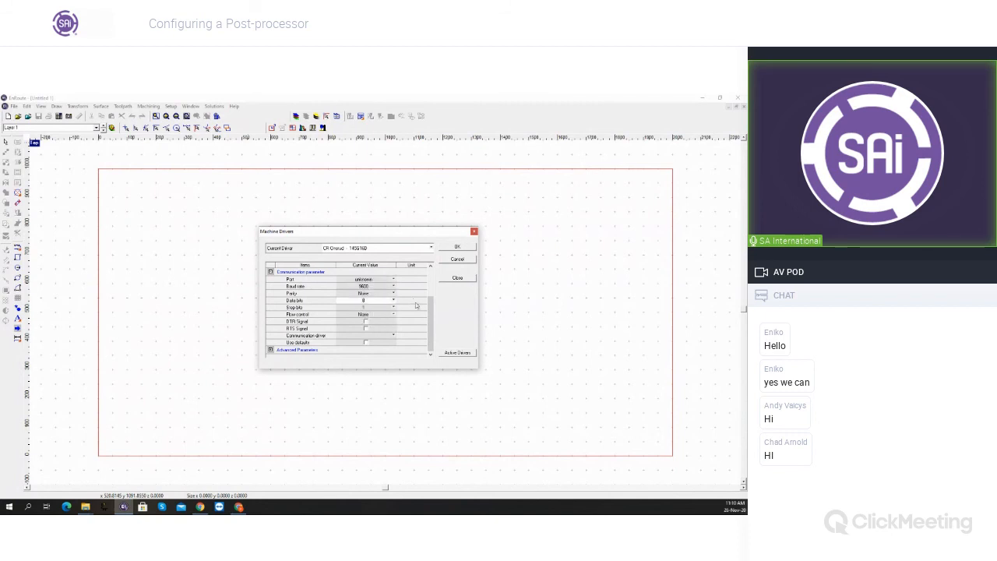
{"action": "left_click", "coordinate": [371, 286]}
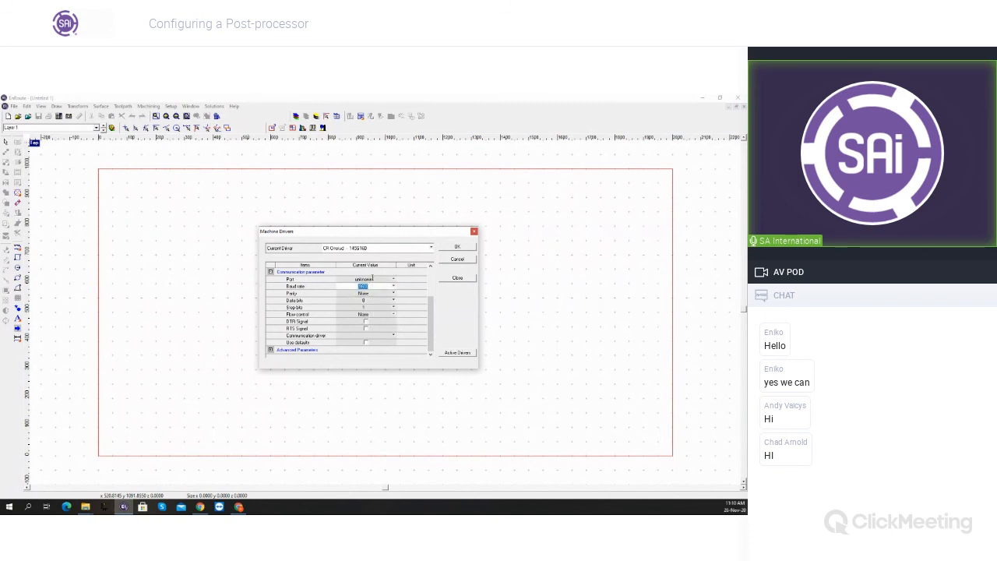
{"action": "left_click", "coordinate": [376, 293]}
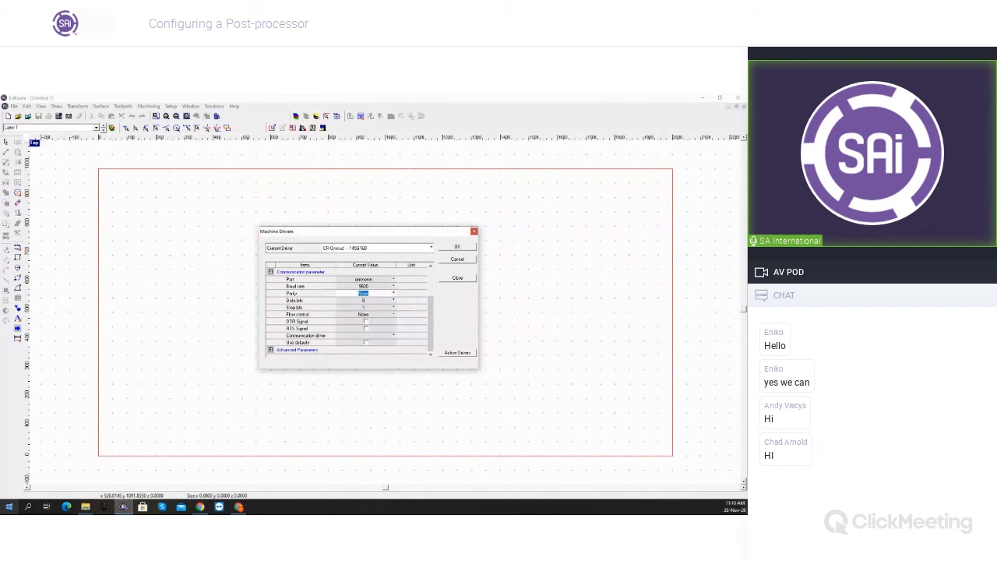
{"action": "right_click", "coordinate": [9, 507]}
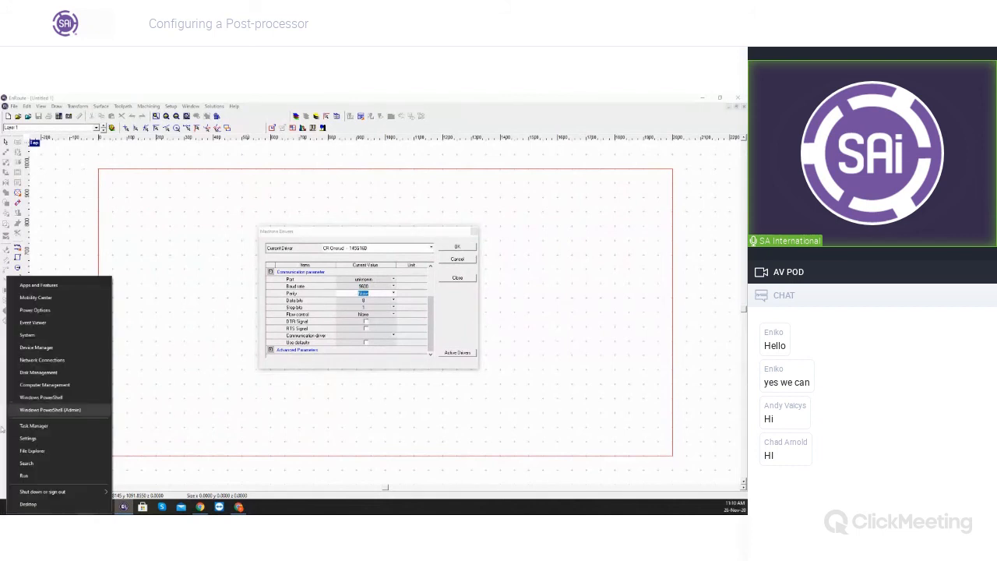
{"action": "left_click", "coordinate": [330, 387]}
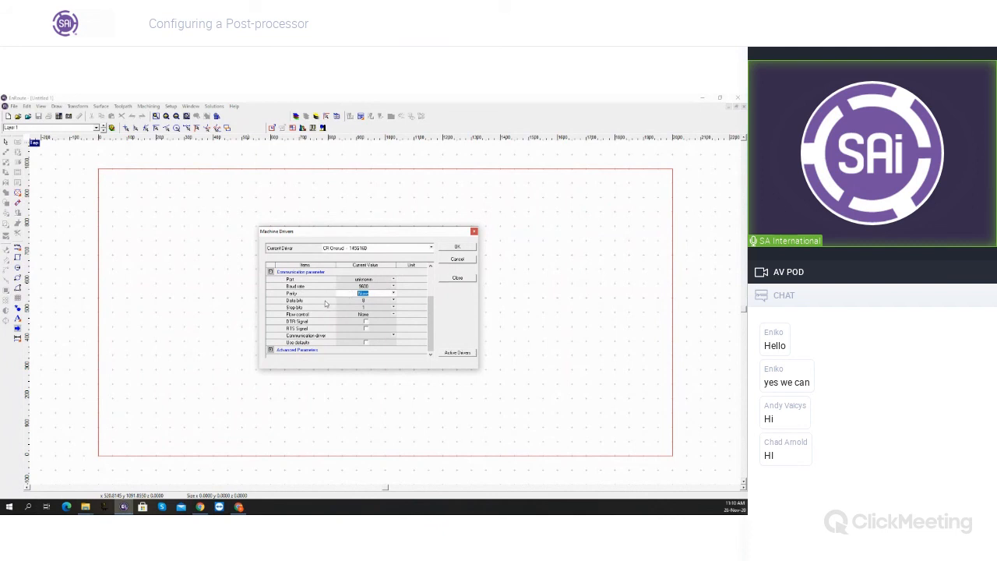
{"action": "left_click", "coordinate": [270, 271]}
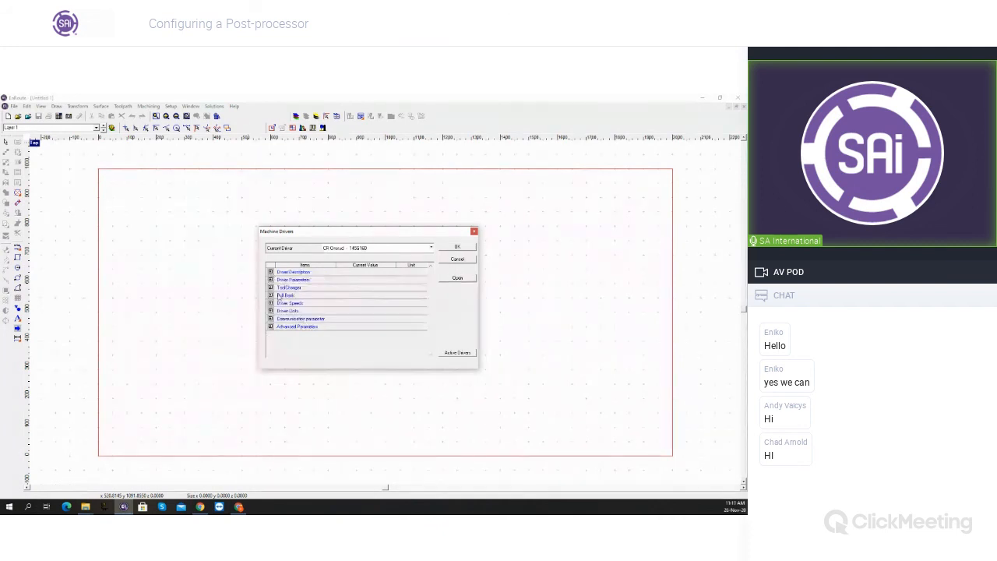
Expand the advanced parameters and go through the X, Y and Z machine resolution, the arc tolerance and the angle values
{"action": "left_click", "coordinate": [270, 327]}
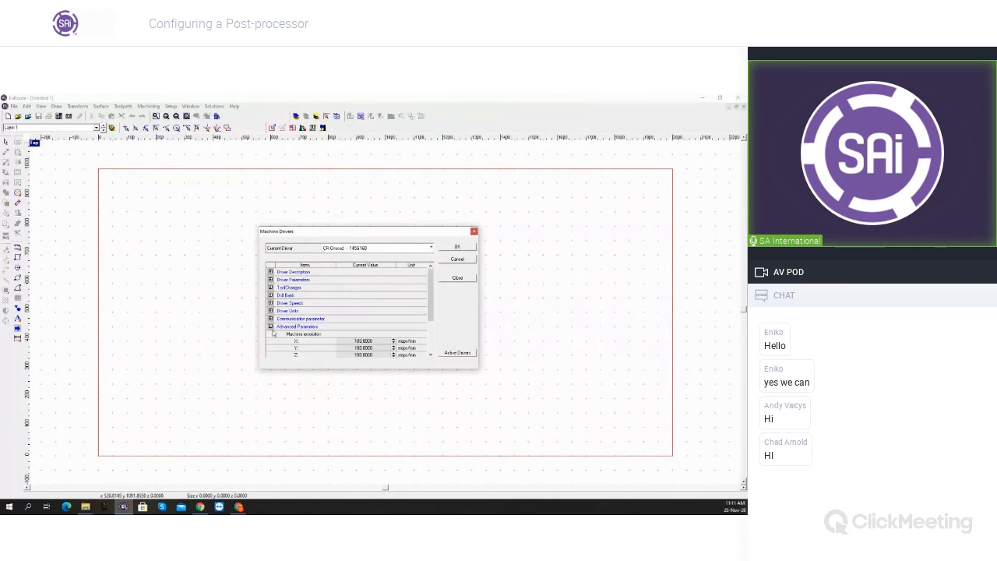
{"action": "scroll", "coordinate": [385, 310], "scroll_direction": "down", "scroll_amount": 2}
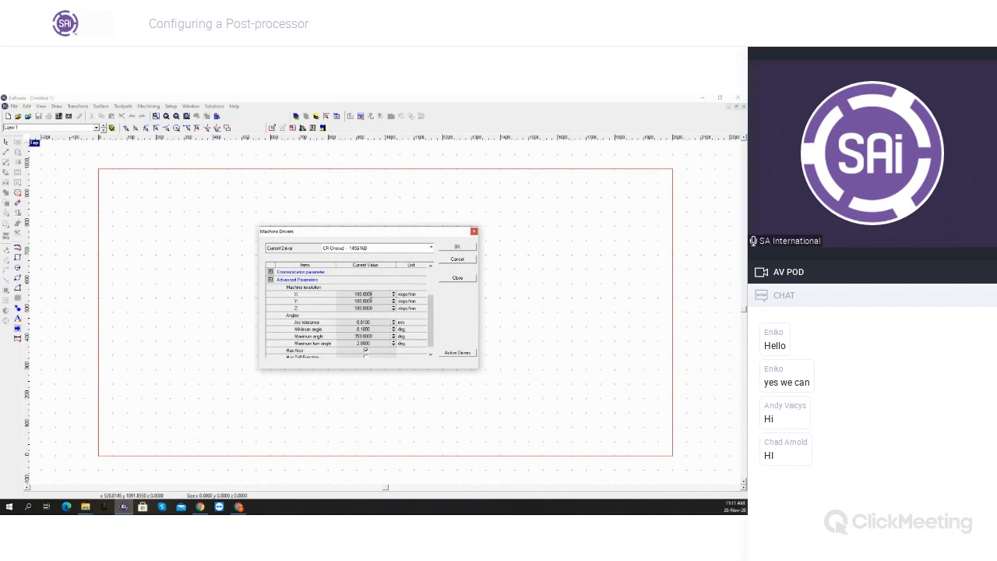
{"action": "left_click", "coordinate": [377, 294]}
{"action": "left_click", "coordinate": [335, 302]}
{"action": "left_click", "coordinate": [335, 308]}
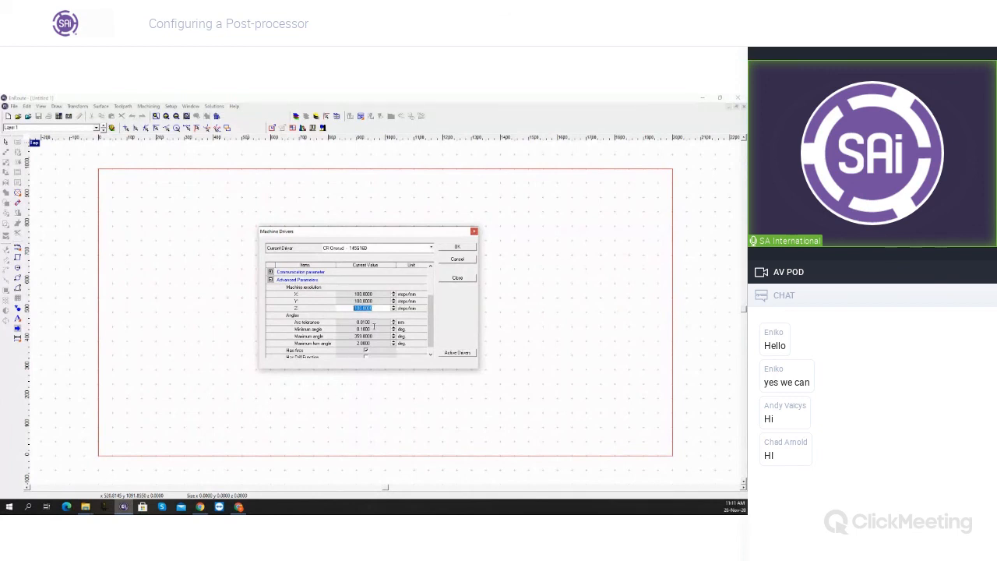
{"action": "scroll", "coordinate": [373, 327], "scroll_direction": "down", "scroll_amount": 1}
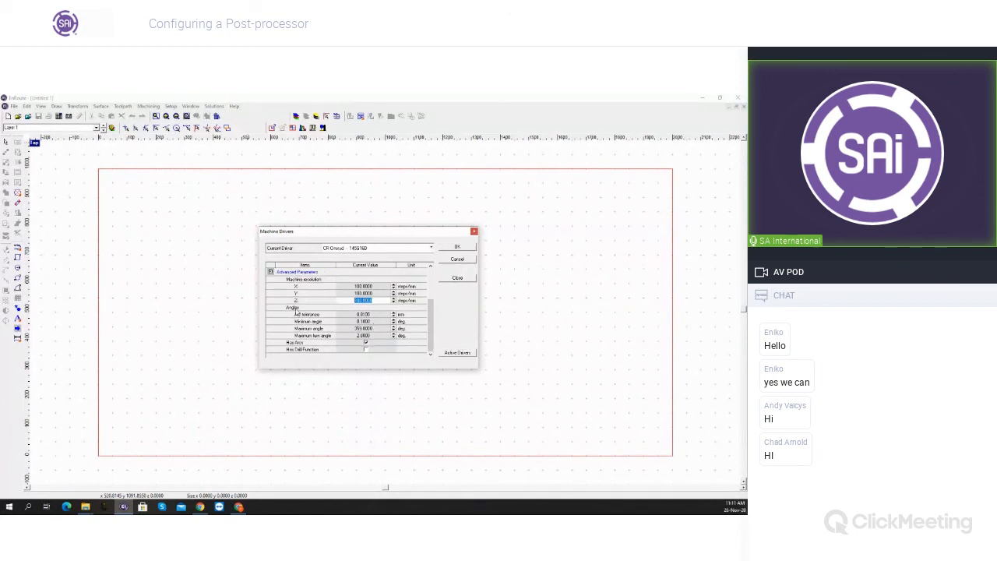
{"action": "left_click", "coordinate": [293, 310]}
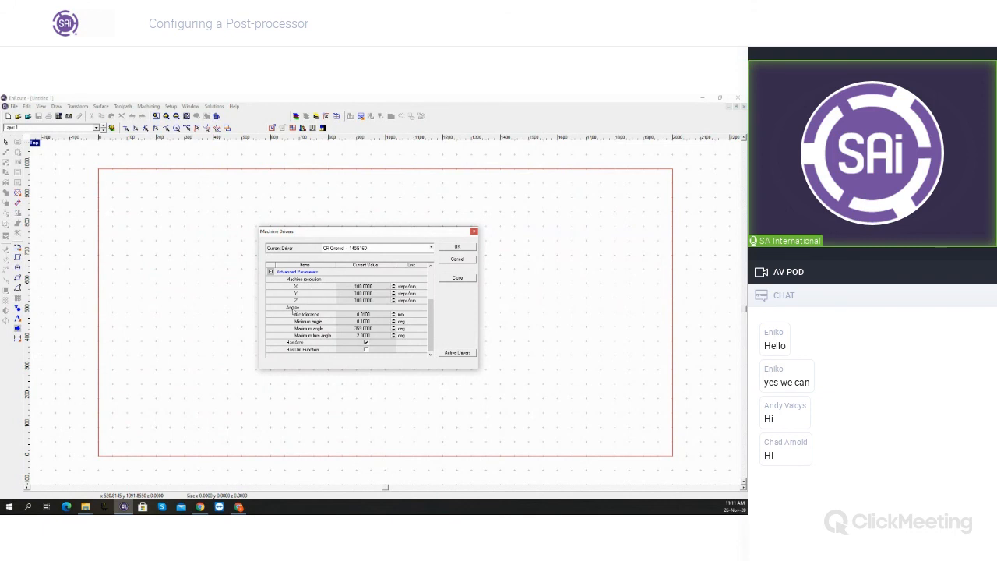
{"action": "left_click_drag", "start_coordinate": [380, 316], "coordinate": [355, 321]}
{"action": "left_click", "coordinate": [380, 322]}
Have both Has Arcs and Has Drill Function enabled in the advanced parameters, and collapse the section
{"action": "left_click", "coordinate": [366, 344]}
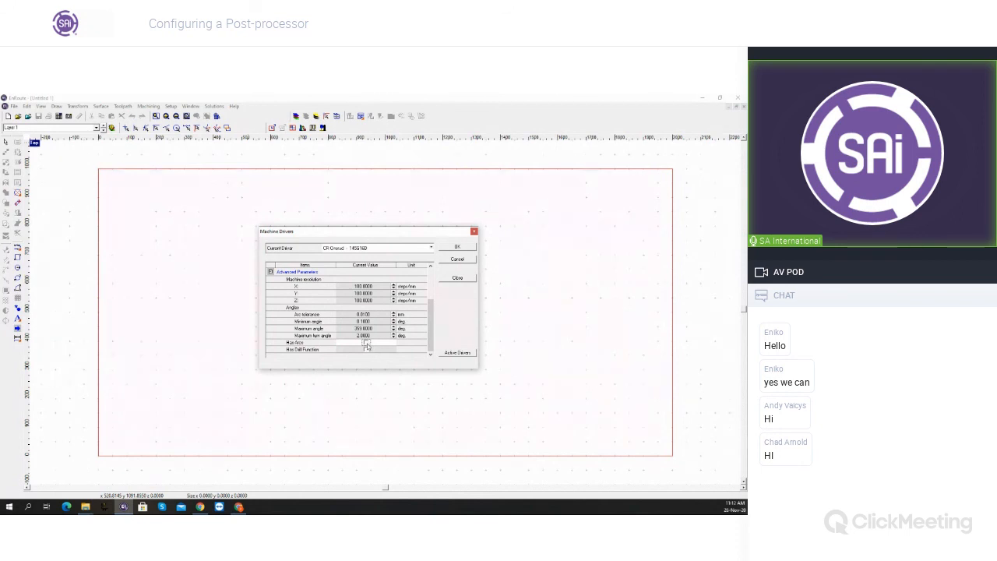
{"action": "left_click", "coordinate": [366, 350]}
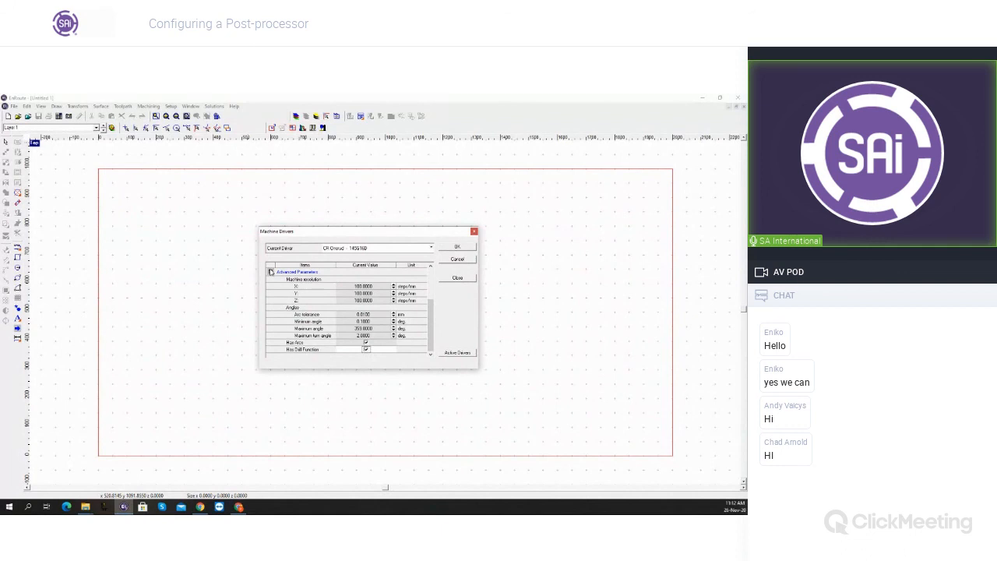
{"action": "left_click", "coordinate": [271, 271]}
{"action": "left_click", "coordinate": [271, 327]}
{"action": "left_click", "coordinate": [271, 272]}
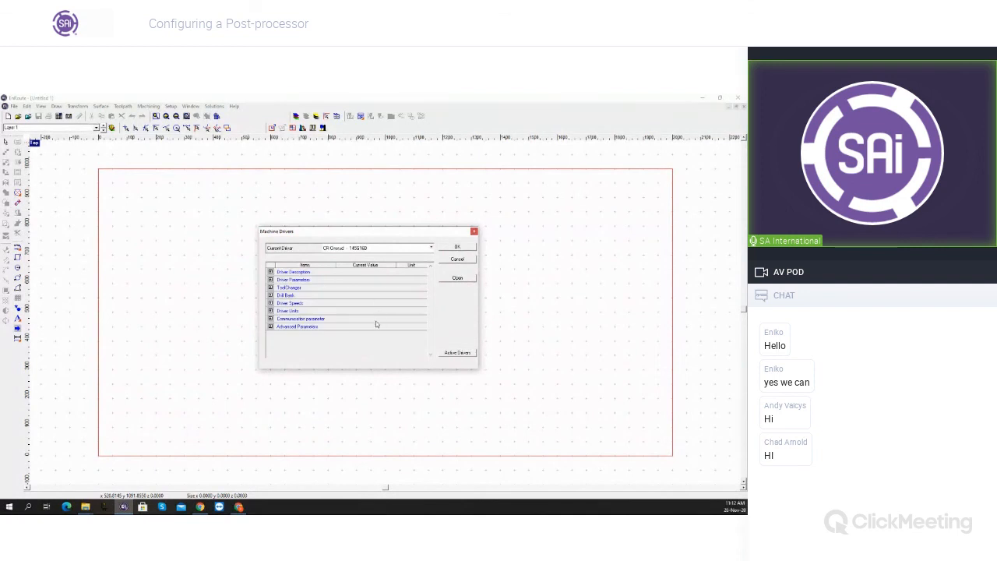